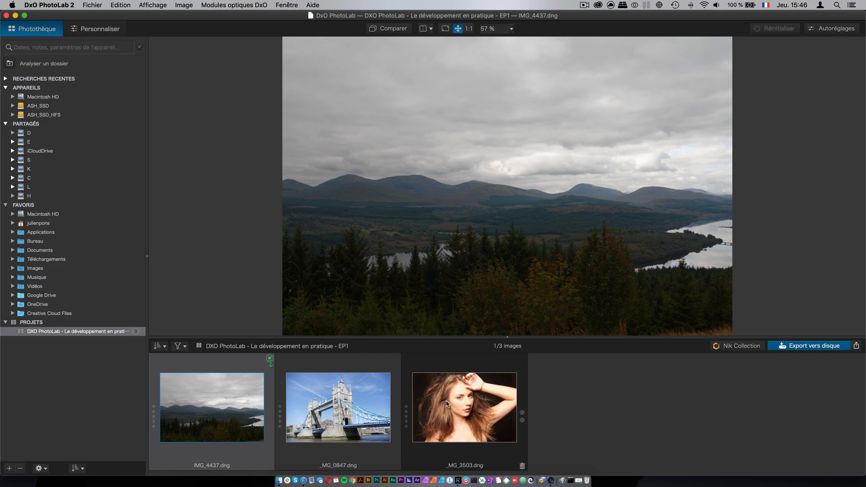
Step: Switch to the Personnaliser workspace, preview _MG_0847.dng and _MG_3503.dng, and reopen IMG_4437.dng
mouse_move(447, 404)
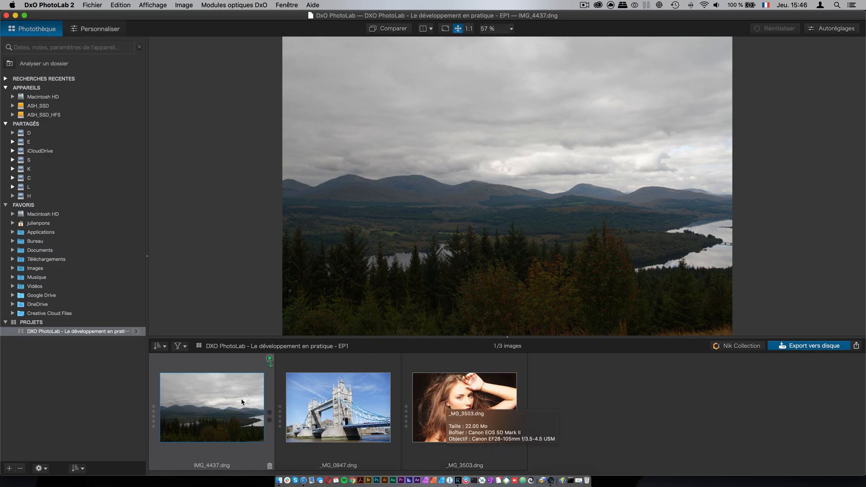
click(110, 29)
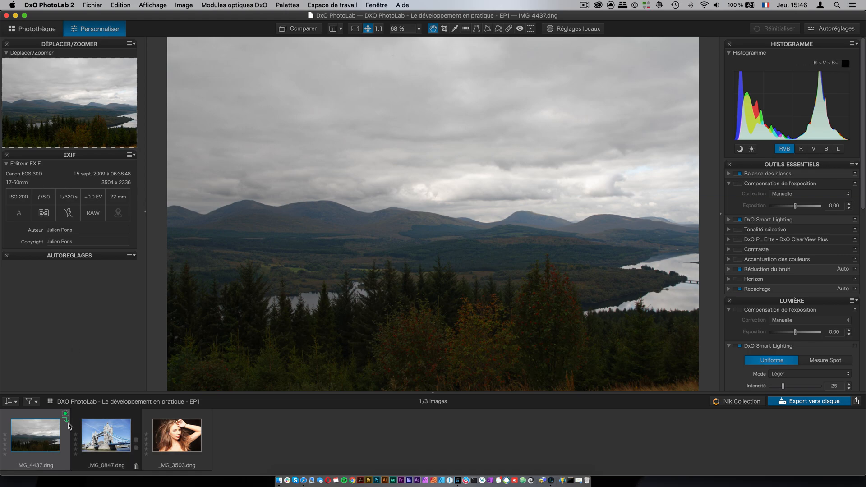
mouse_move(65, 416)
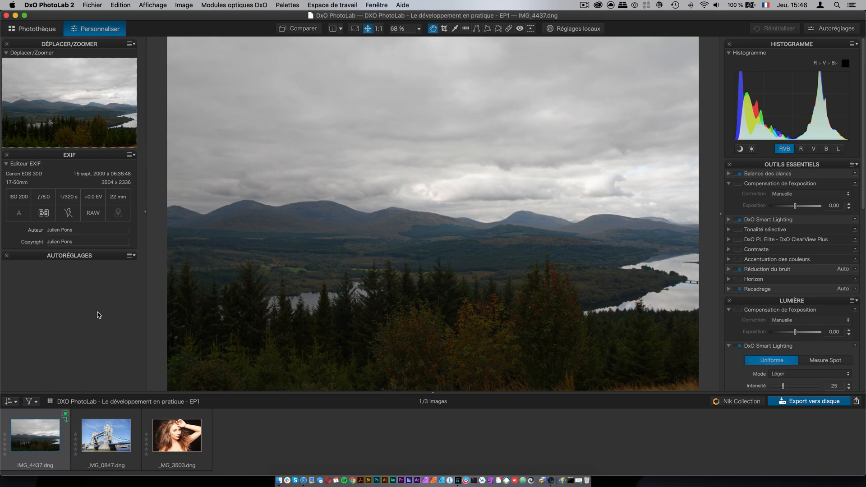
click(125, 430)
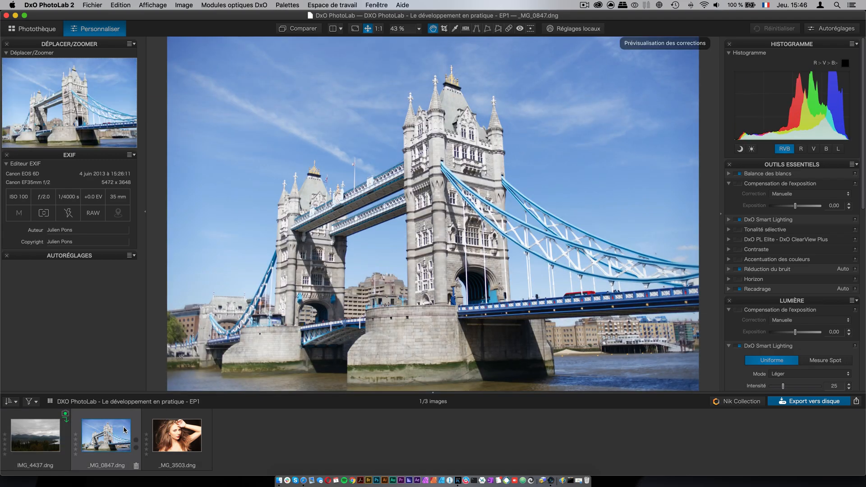
click(176, 432)
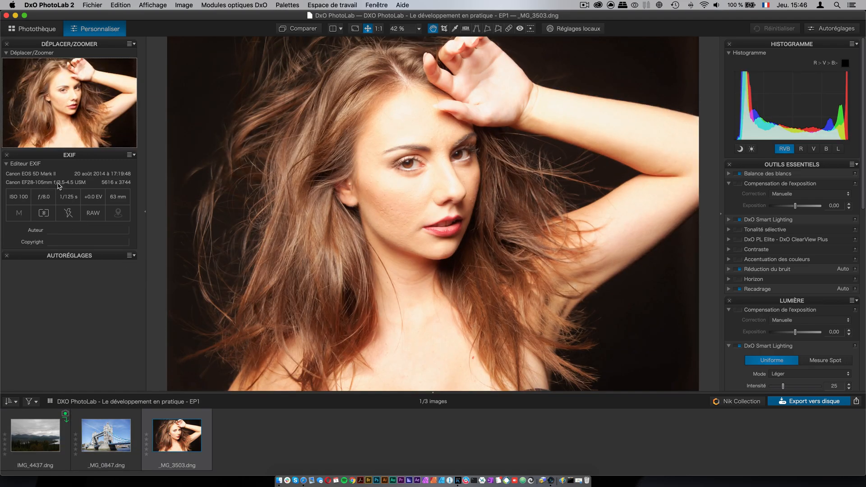
click(39, 430)
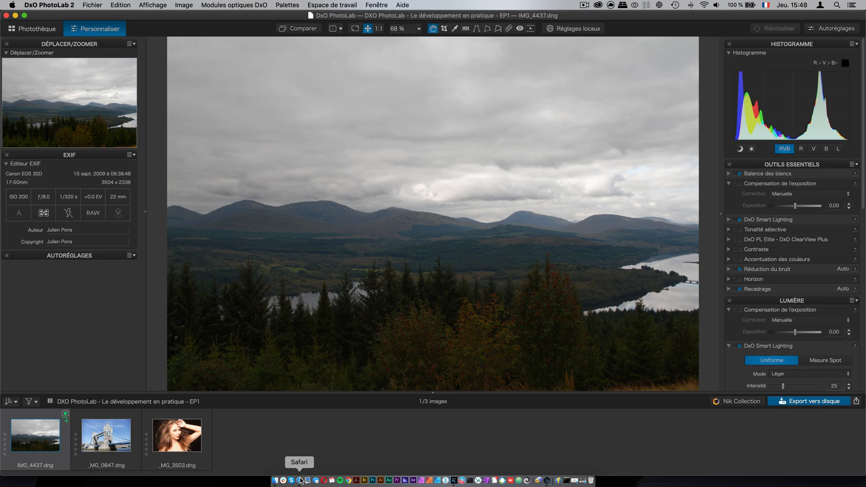
Step: Switch to Safari and search tuto.com for the trainer's full name
click(300, 480)
click(357, 46)
text(h)
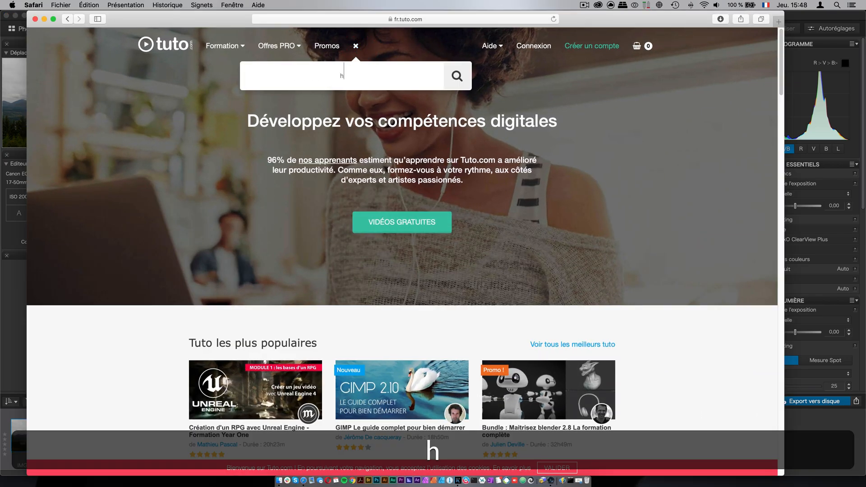
key(BackSpace)
text(julien pons)
key(Return)
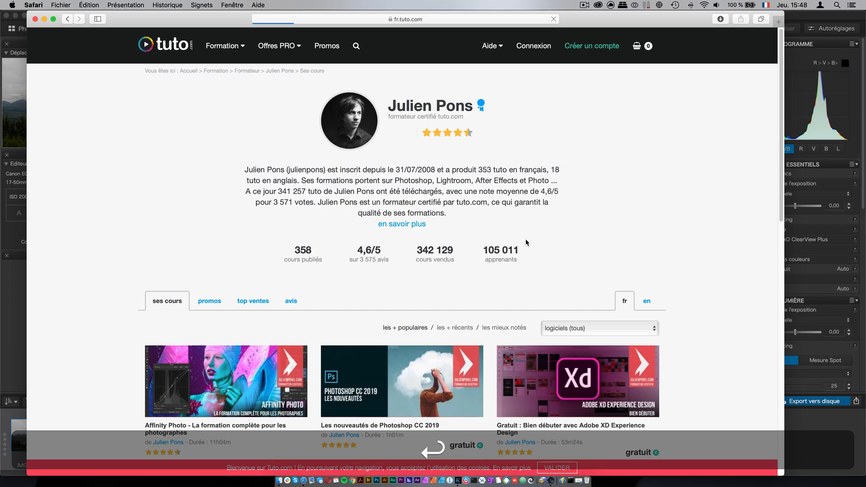
Step: Filter the trainer's courses by DxO PhotoLab, look over the list, and return to the photo editor
scroll(600, 244, down, 3)
click(619, 231)
scroll(602, 271, down, 2)
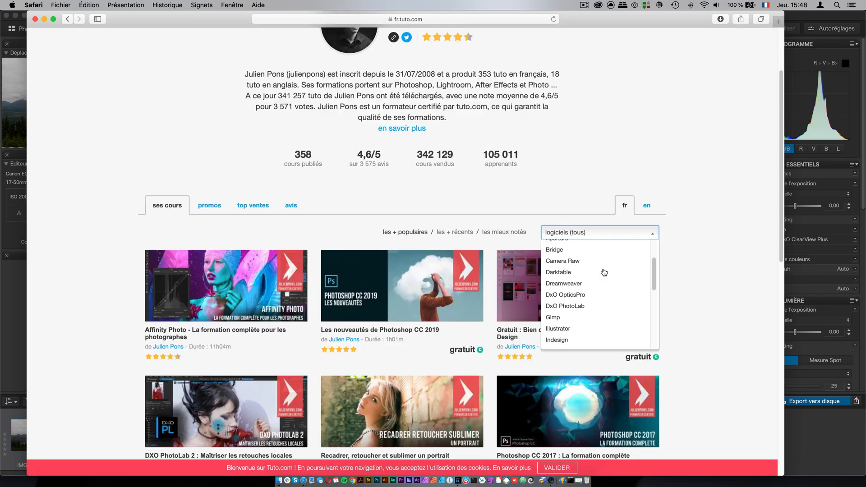
click(596, 306)
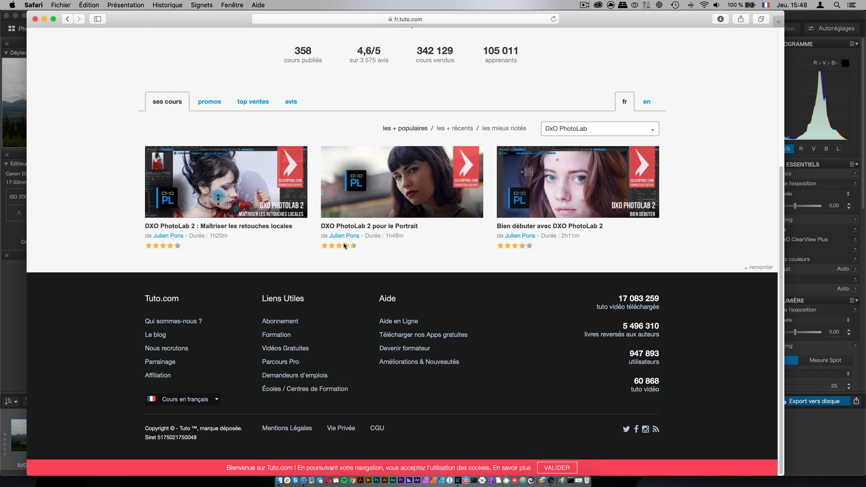
mouse_move(291, 207)
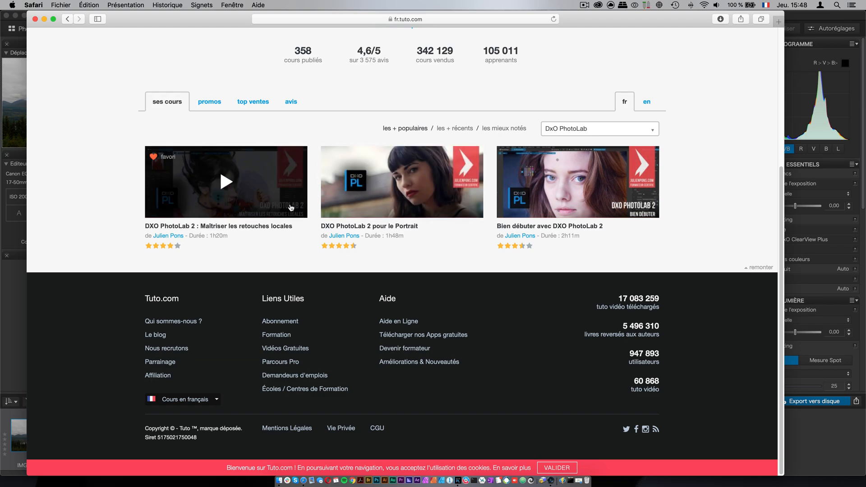
click(45, 20)
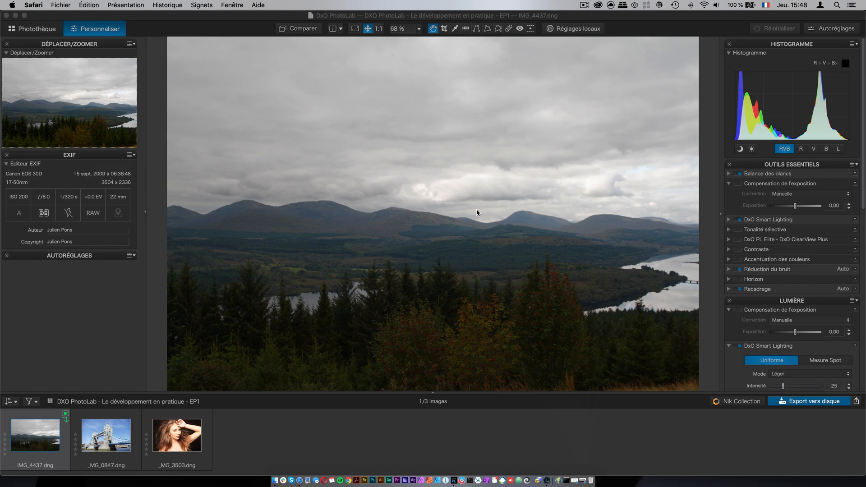
Step: Expand the Autoréglages palette and look through its presets
click(130, 256)
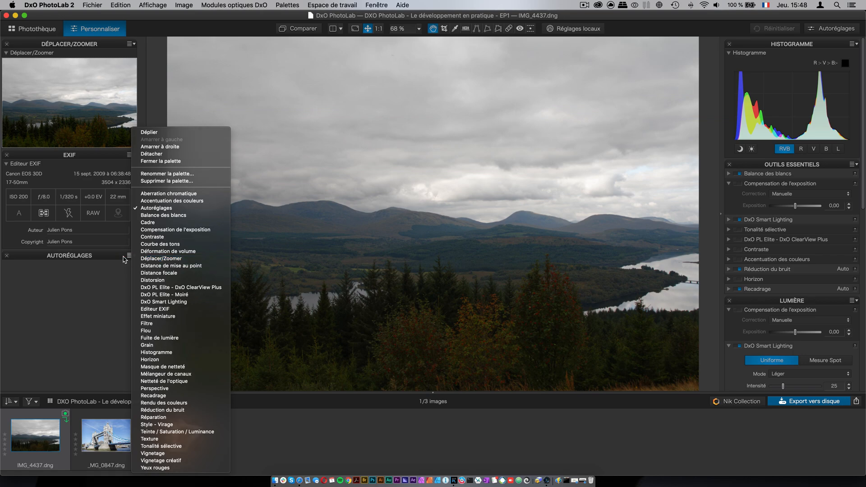
click(124, 257)
click(82, 256)
scroll(127, 307, down, 1)
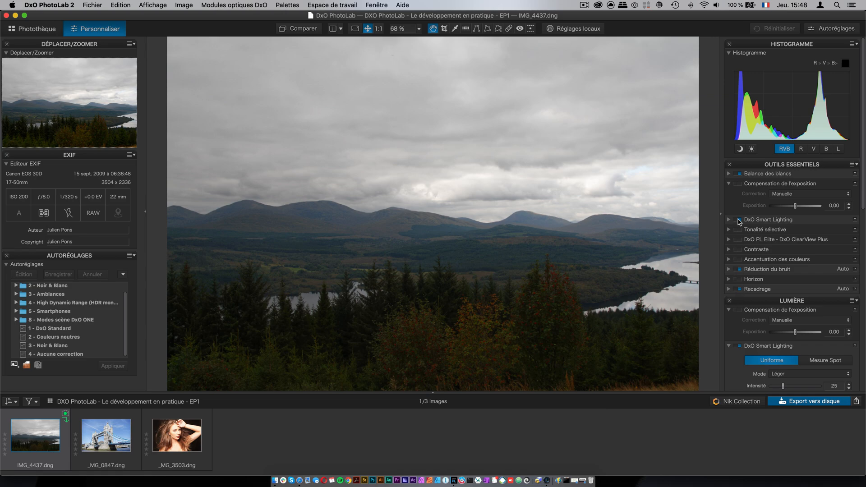
Step: Check the photo with and without DxO Smart Lighting, and enable Tonalité sélective with Ombres at 25
click(738, 220)
click(739, 221)
drag(864, 190, 864, 296)
click(739, 189)
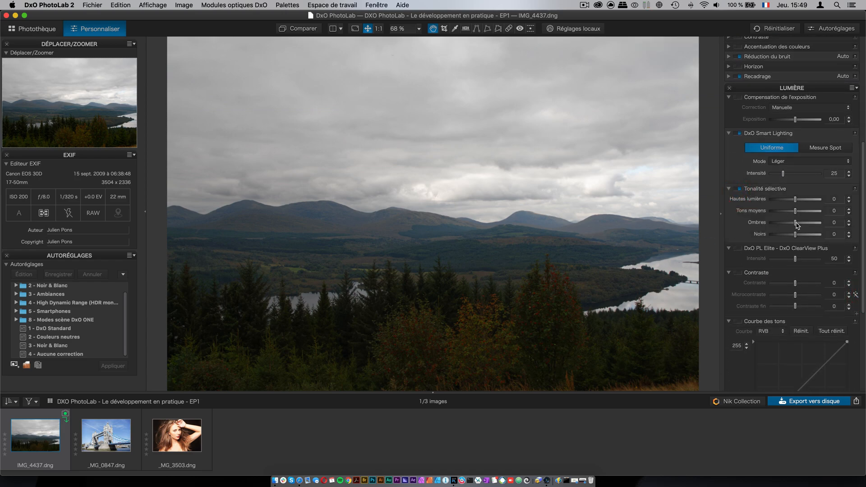
drag(797, 225, 804, 225)
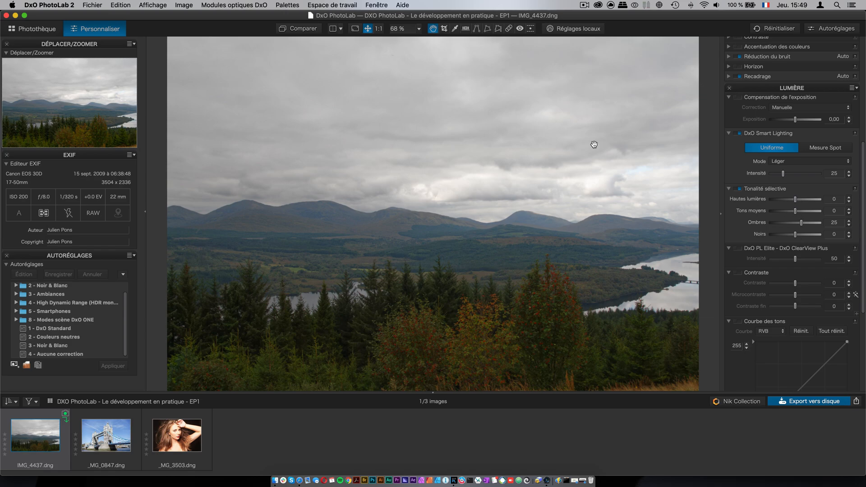
Step: Enable the Contraste correction for the landscape and set Contraste to 55
scroll(861, 190, up, 1)
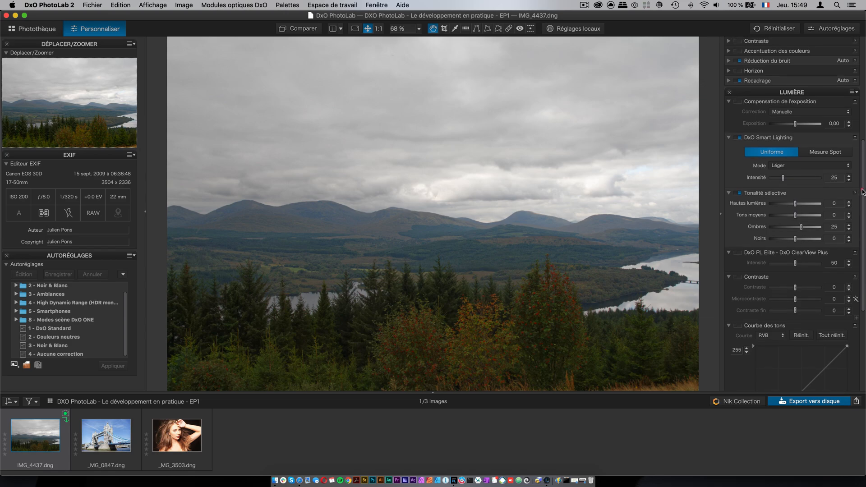
scroll(863, 190, up, 1)
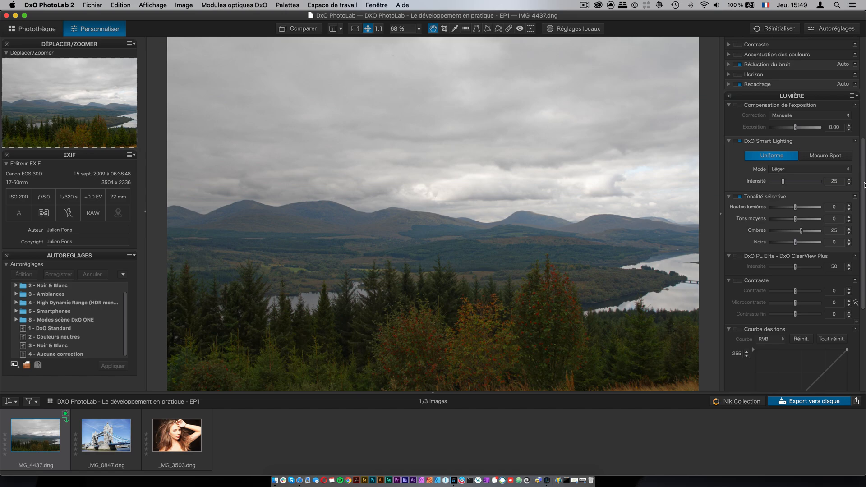
click(739, 281)
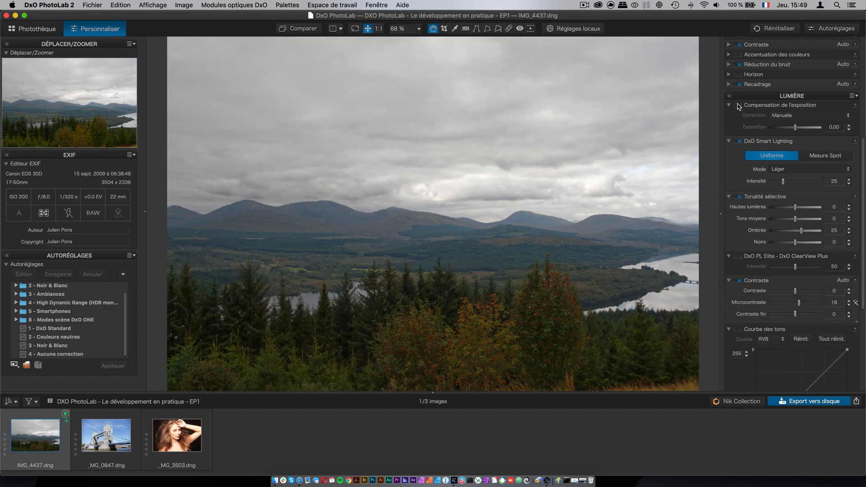
scroll(712, 198, up, 2)
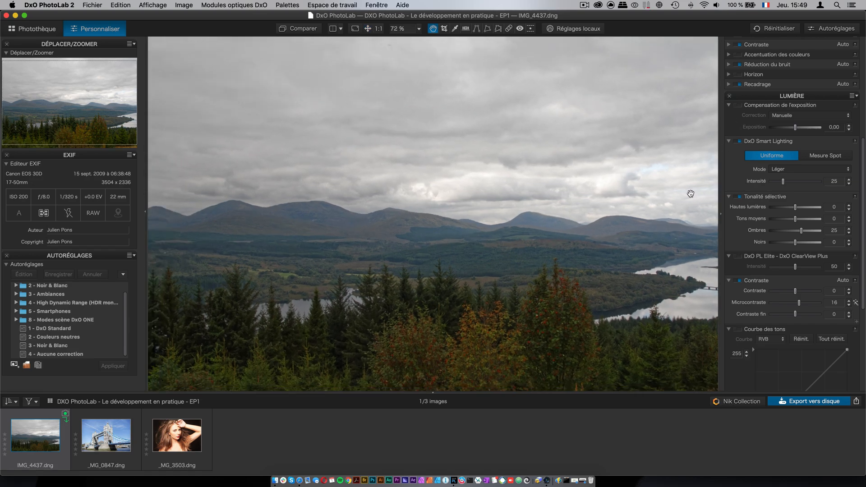
scroll(691, 195, down, 3)
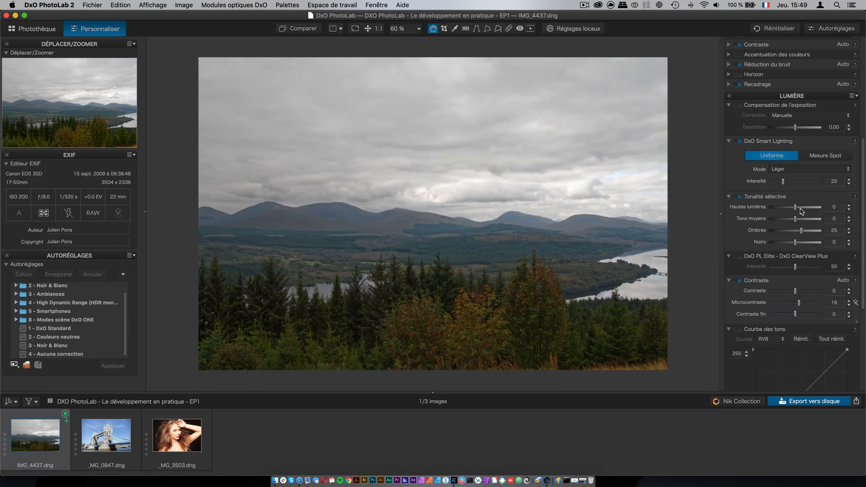
drag(796, 291, 806, 292)
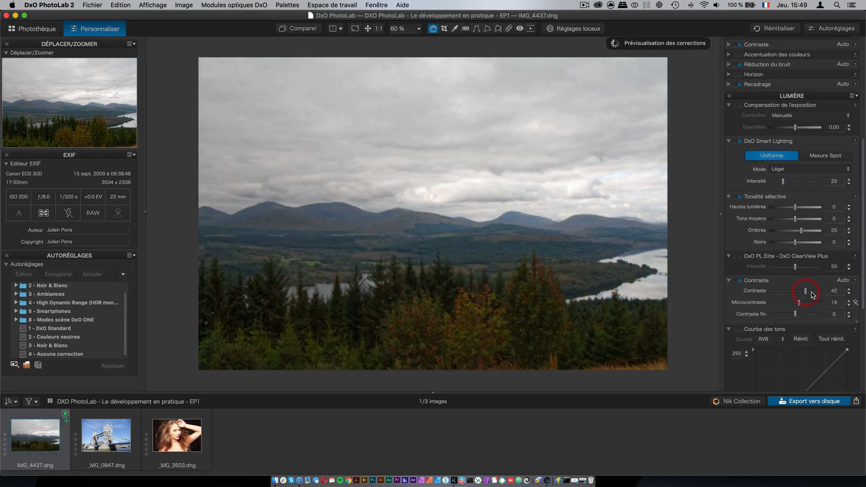
drag(808, 294, 810, 295)
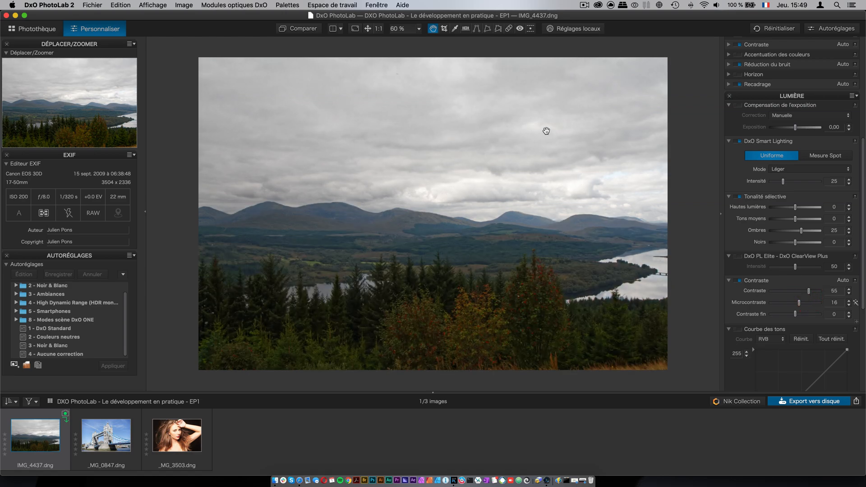
Step: Enable the Courbe des tons and bend the RVB curve moderately upward around its midtones to brighten the landscape
drag(863, 194, 864, 155)
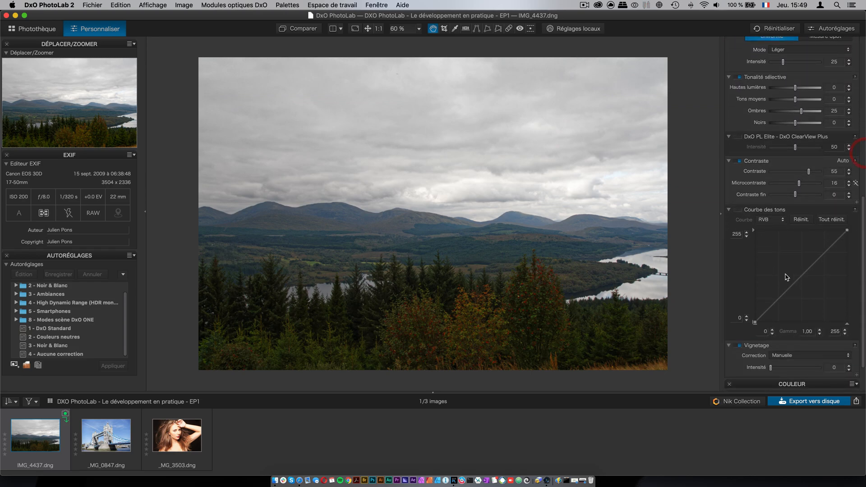
click(739, 210)
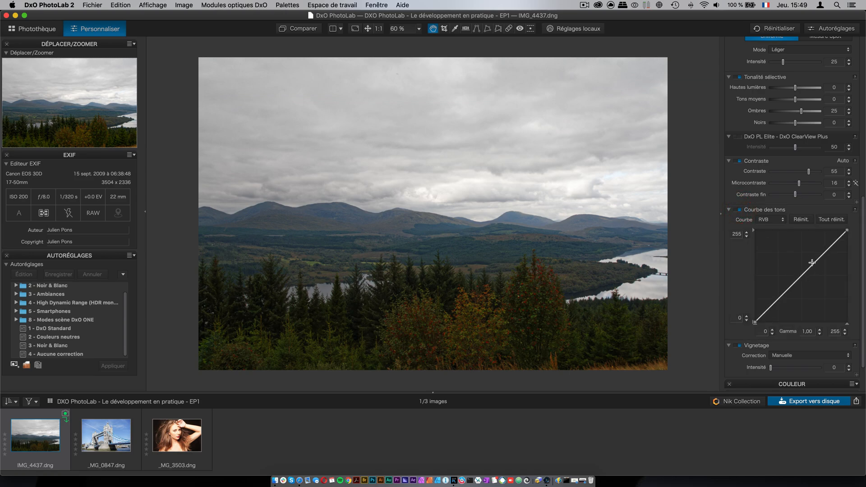
drag(815, 263, 802, 265)
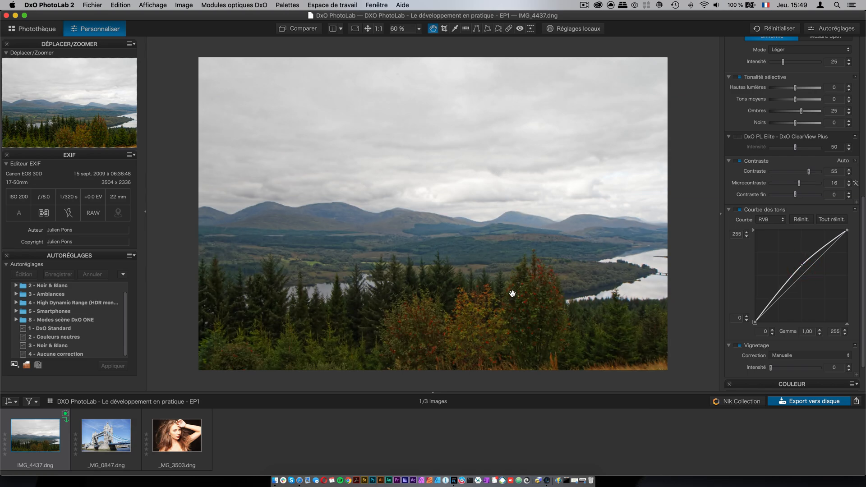
Step: Compare the corrected landscape with its uncorrected version
click(304, 29)
click(305, 29)
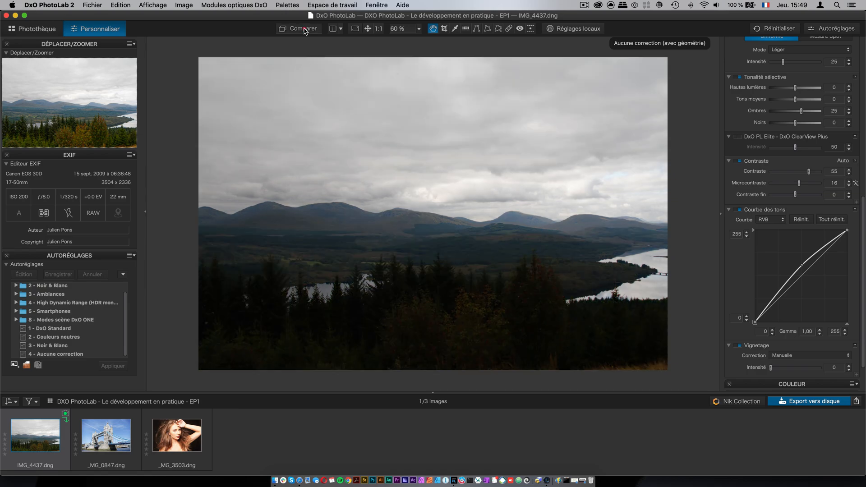
click(304, 29)
click(304, 29)
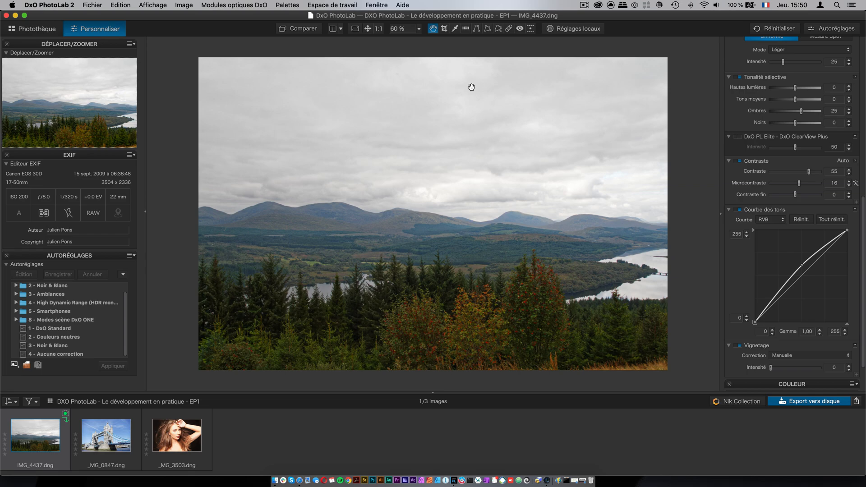
Step: Start Réglages locaux and draw a graduated filter over the sky, from near the photo's upper edge down to just below the mountain ridge
click(574, 28)
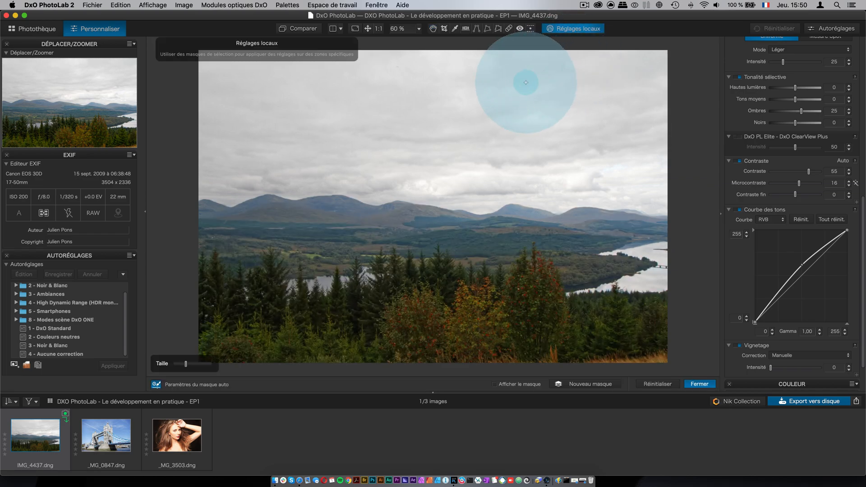
right_click(484, 104)
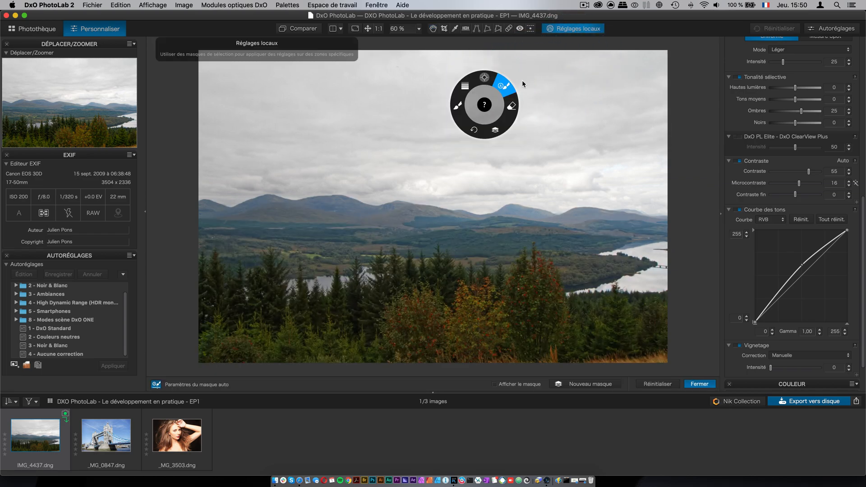
click(461, 93)
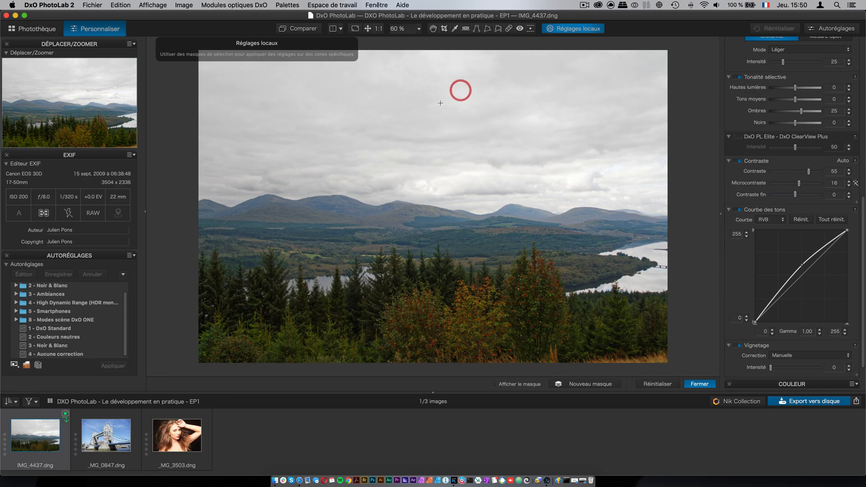
drag(434, 74, 429, 226)
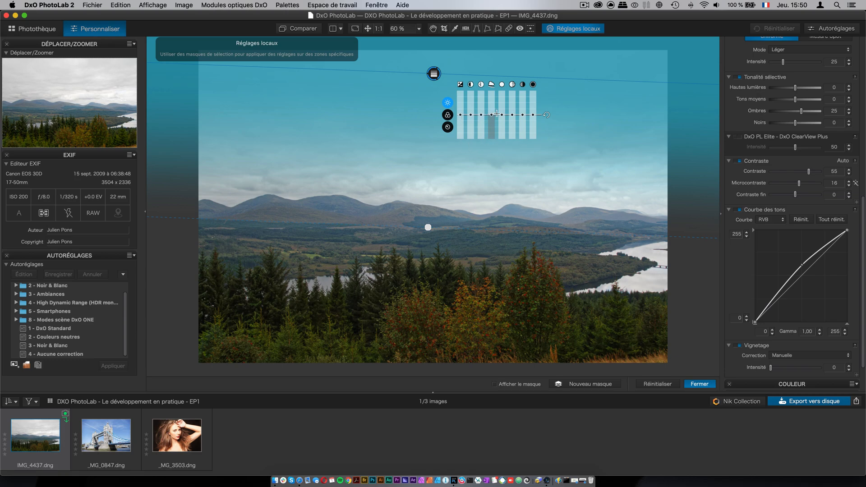
Step: Slightly lower the graduated filter's exposure and highlights, raise its contrast, and display its colour and blur settings
drag(504, 118, 464, 117)
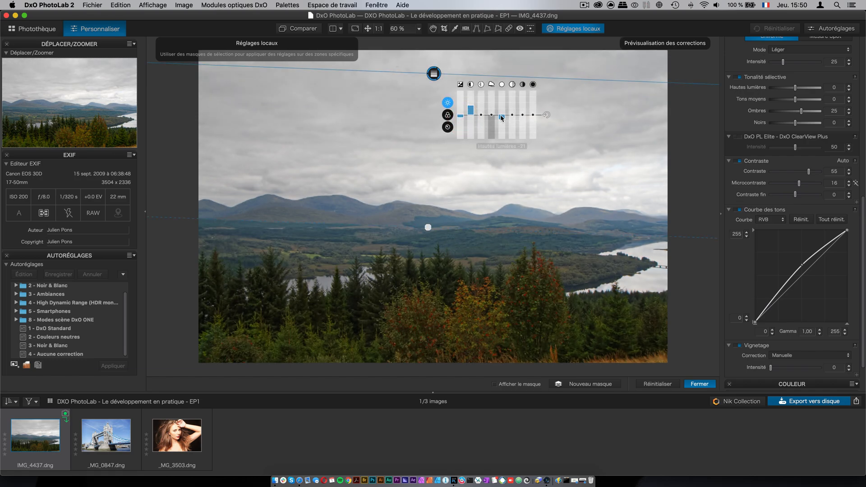
click(448, 116)
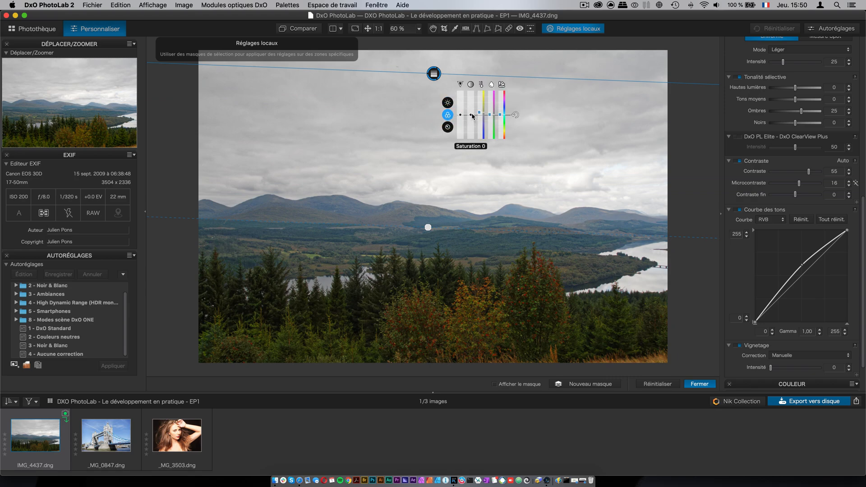
click(447, 126)
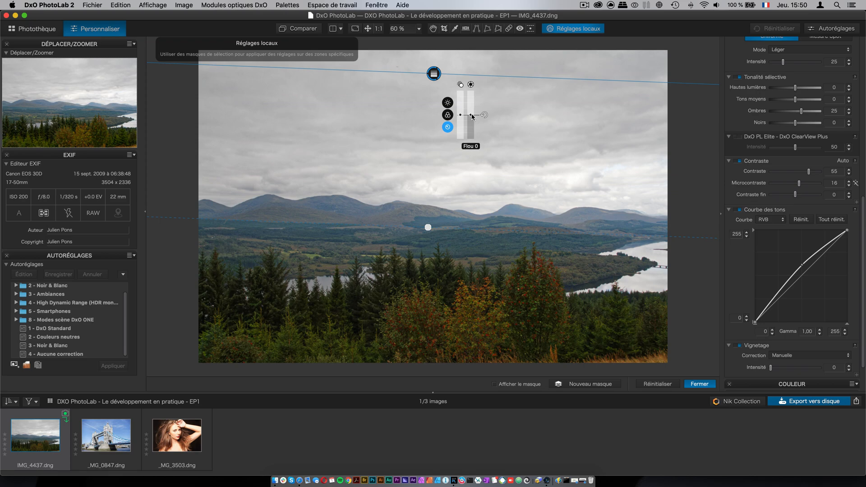
Step: Set the sky graduated filter's Netteté to 15 and its Micro-contraste to 21
drag(461, 115, 462, 114)
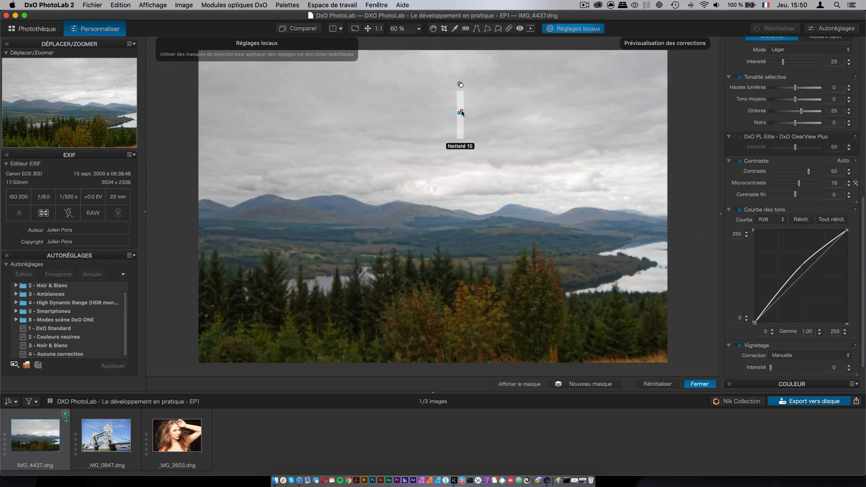
click(448, 102)
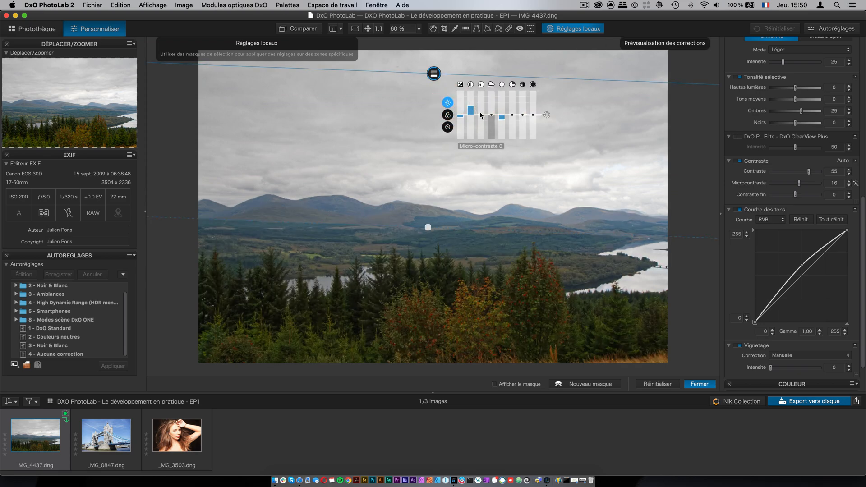
mouse_move(483, 116)
mouse_down()
mouse_move(483, 99)
mouse_move(484, 113)
mouse_up()
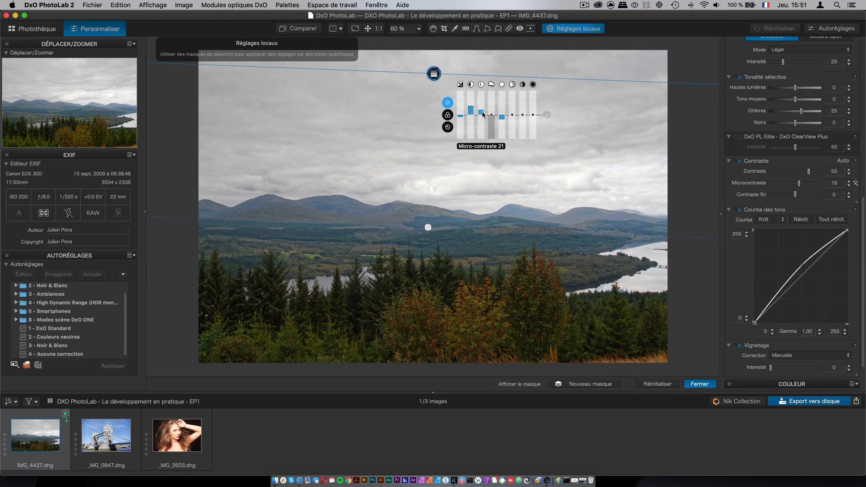
Step: Shift the graduated filter's colour temperature slightly cooler and close the local adjustments
click(448, 115)
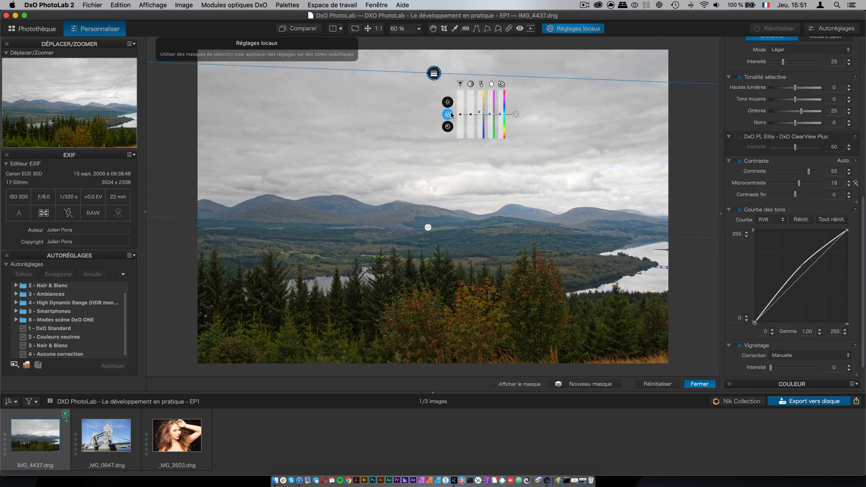
mouse_move(482, 113)
drag(481, 114, 480, 114)
click(700, 385)
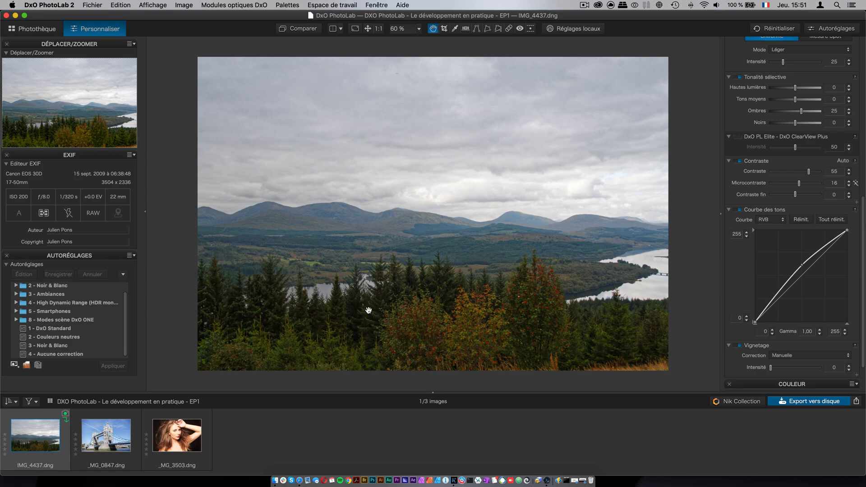
Step: Examine noise in the dark trees at high magnification and display the Réduction du bruit settings in the Détail palette
scroll(410, 326, up, 10)
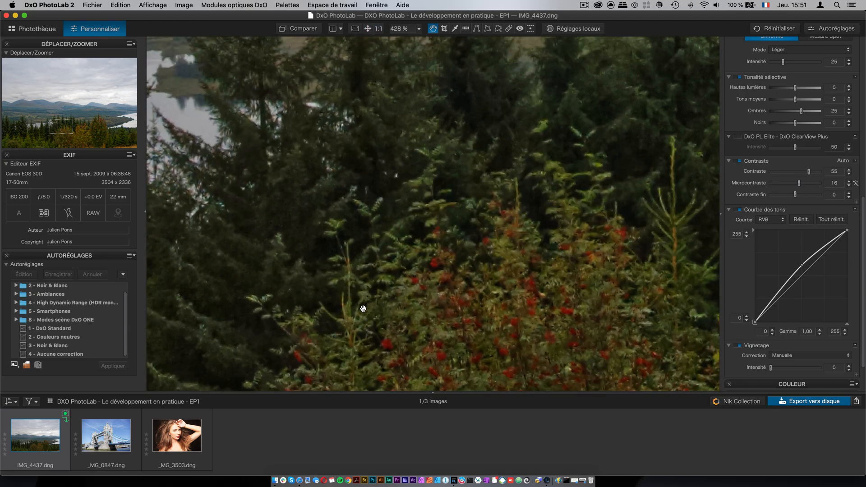
scroll(363, 309, up, 2)
drag(378, 217, 617, 189)
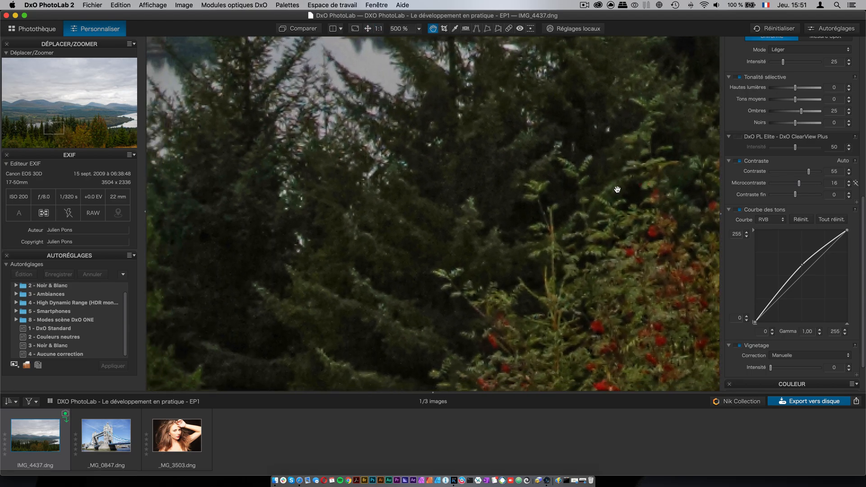
drag(464, 241, 573, 183)
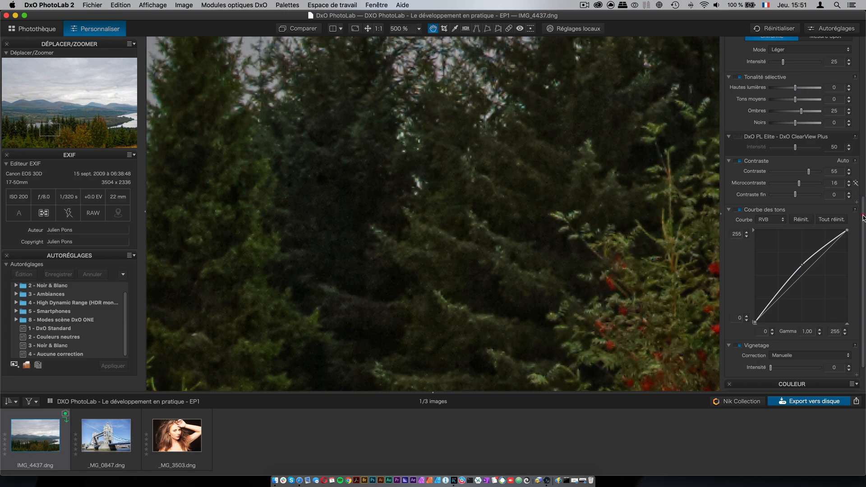
drag(863, 218, 862, 244)
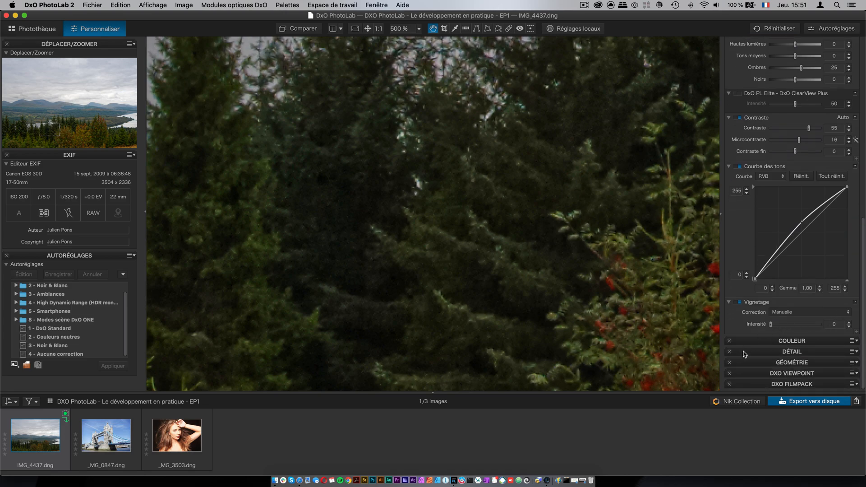
click(778, 352)
scroll(794, 271, down, 5)
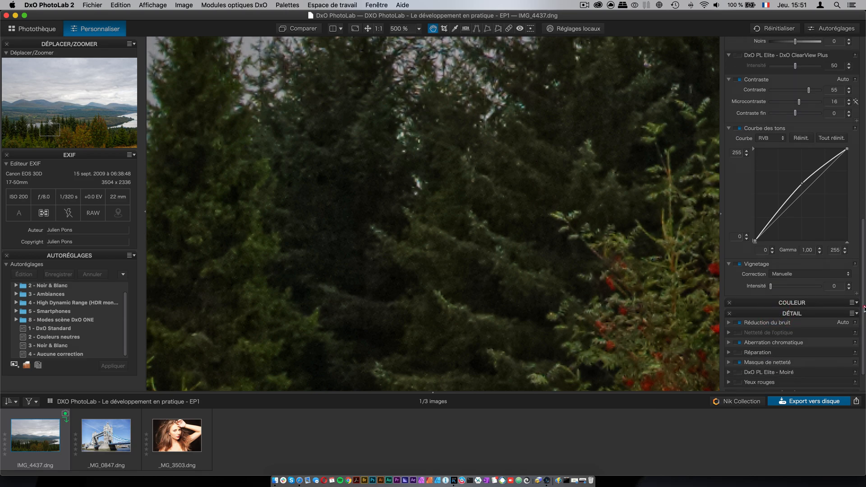
click(729, 291)
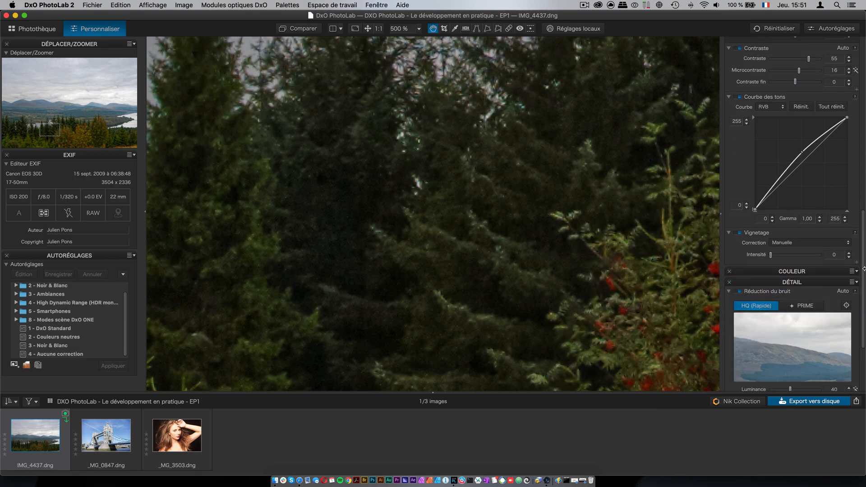
scroll(789, 247, down, 5)
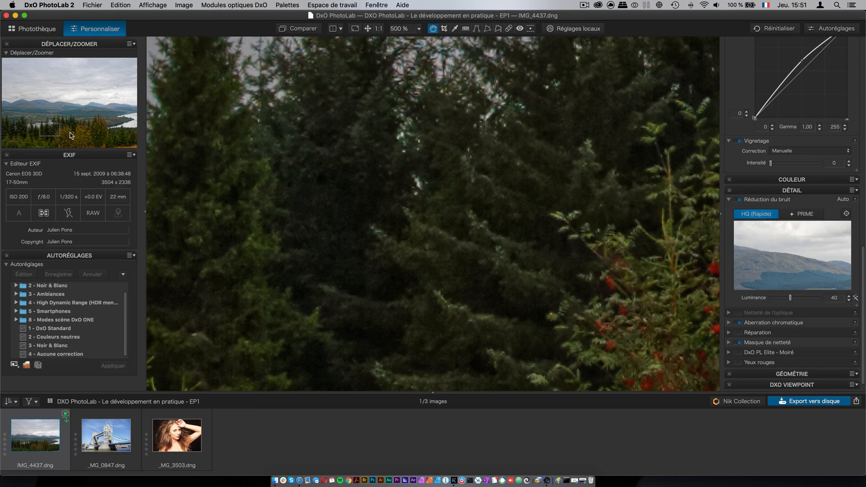
drag(59, 133, 34, 123)
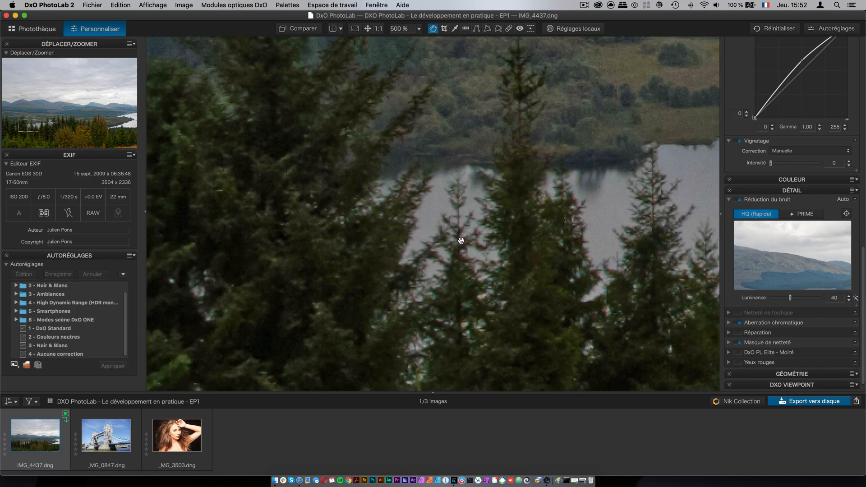
Step: Compare the magnified tree edges against the lake with the Aberration chromatique correction off and on
click(729, 323)
scroll(864, 328, down, 3)
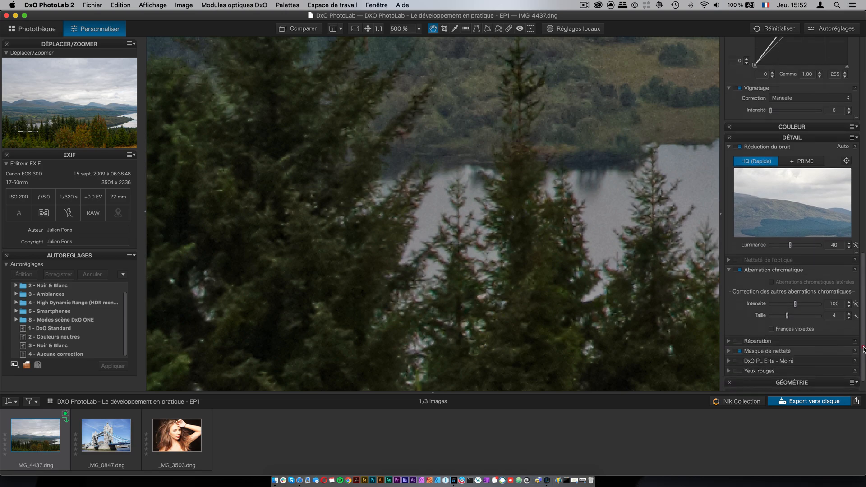
click(739, 263)
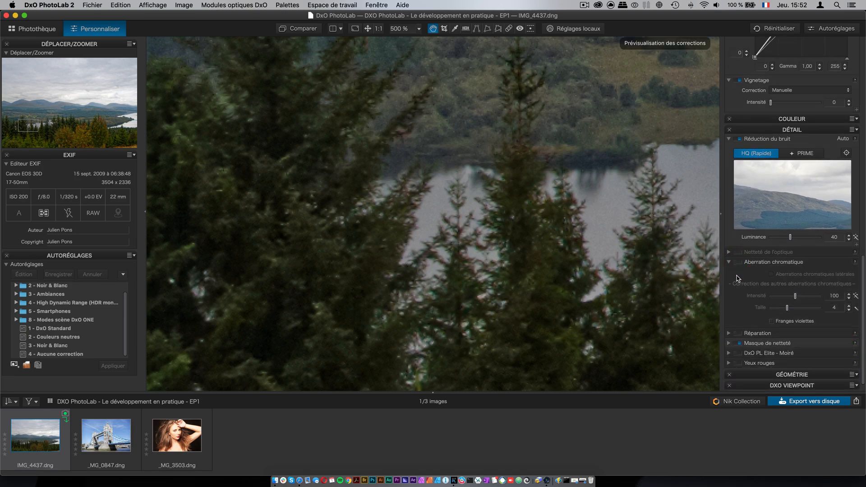
click(739, 263)
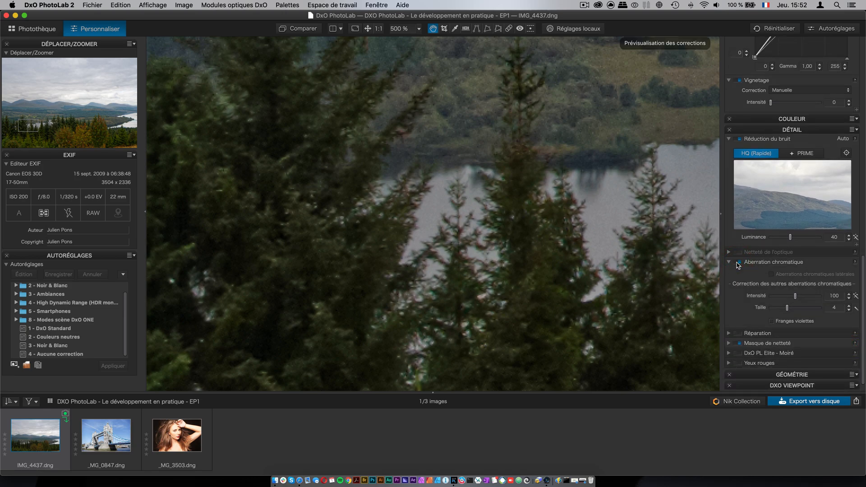
scroll(440, 244, up, 4)
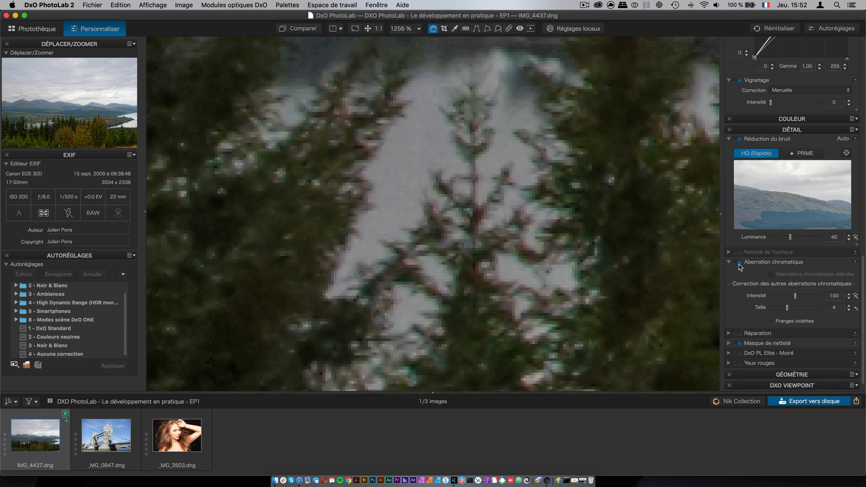
click(739, 263)
click(739, 262)
click(771, 274)
click(740, 263)
click(740, 263)
click(730, 262)
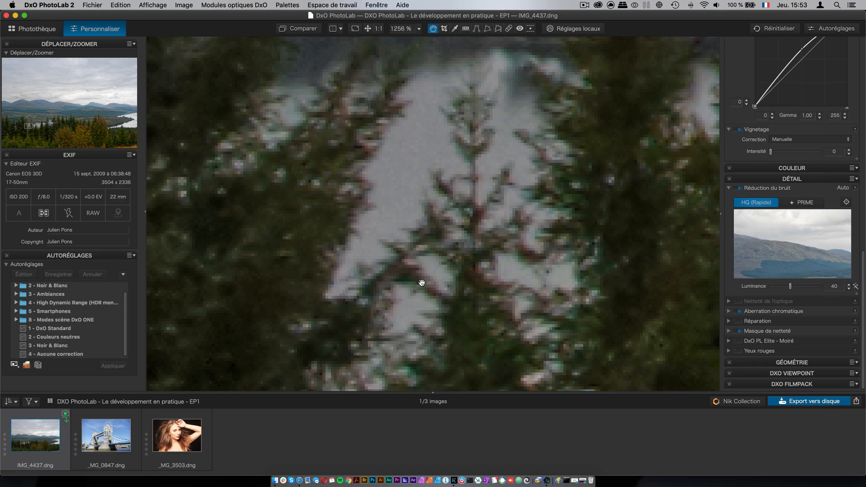
Step: Compare the magnified dark trees with their uncorrected version and return to a view filled by the landscape
drag(30, 127, 46, 130)
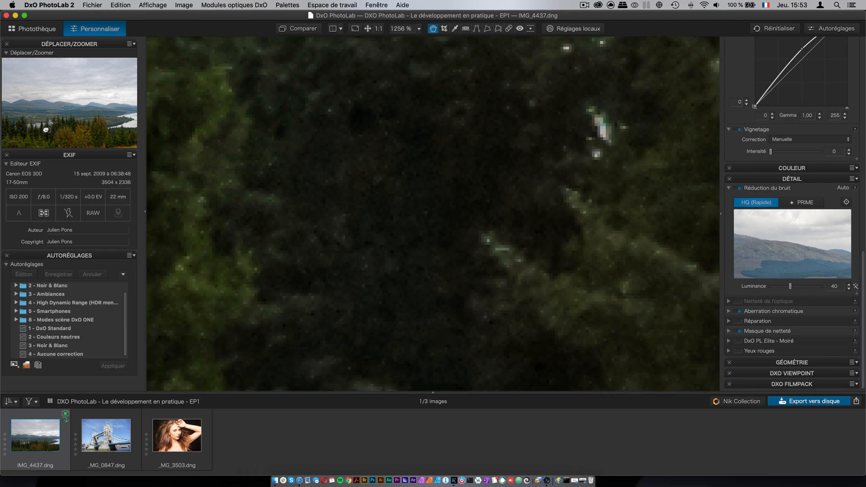
click(291, 30)
click(296, 30)
click(297, 30)
click(418, 29)
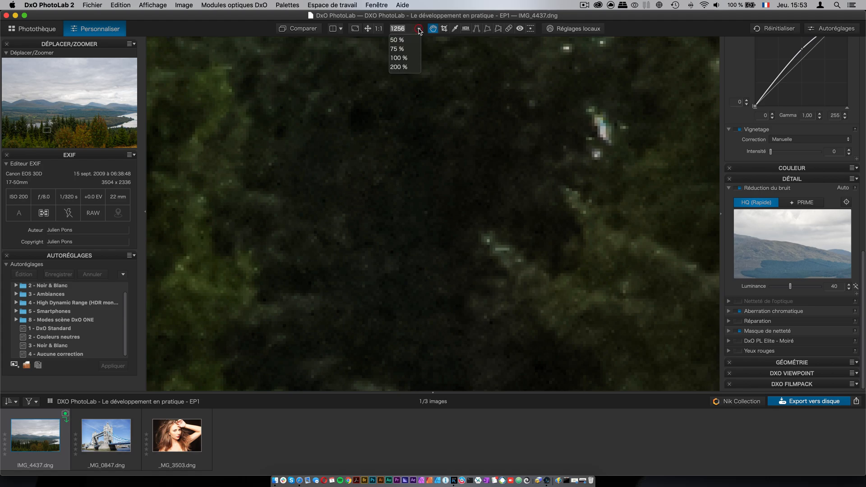
click(367, 29)
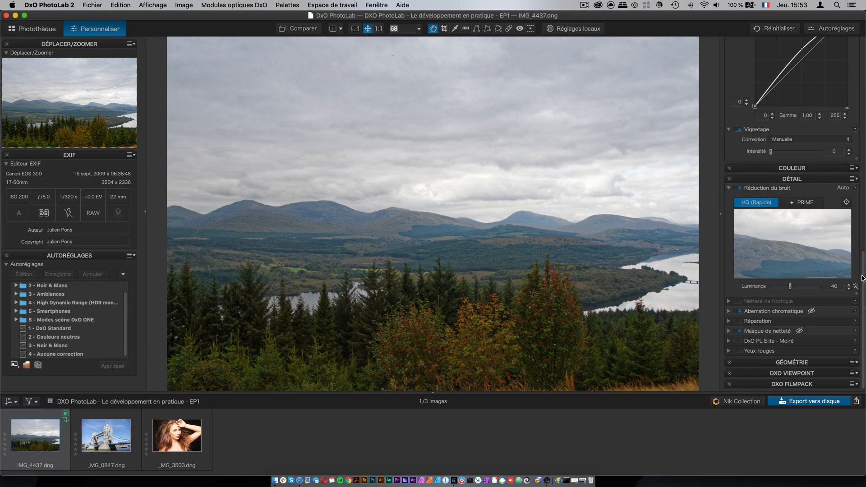
Step: Set the Vibrance of Accentuation des couleurs to 46
click(767, 168)
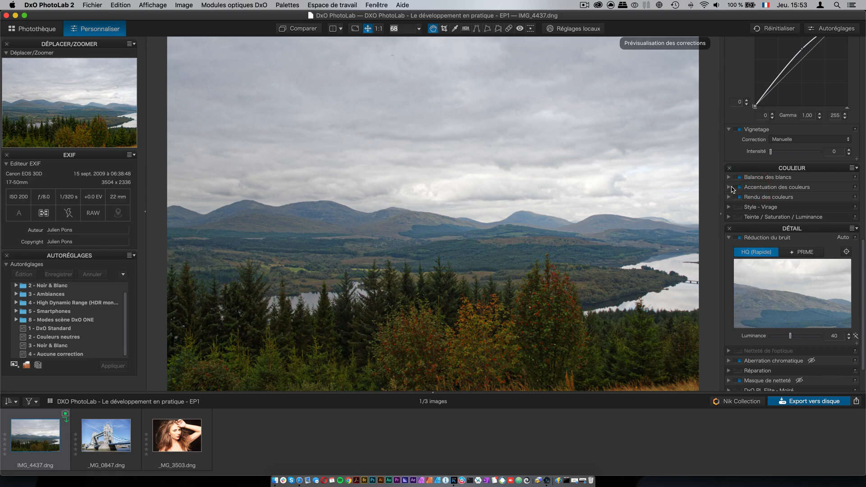
click(753, 187)
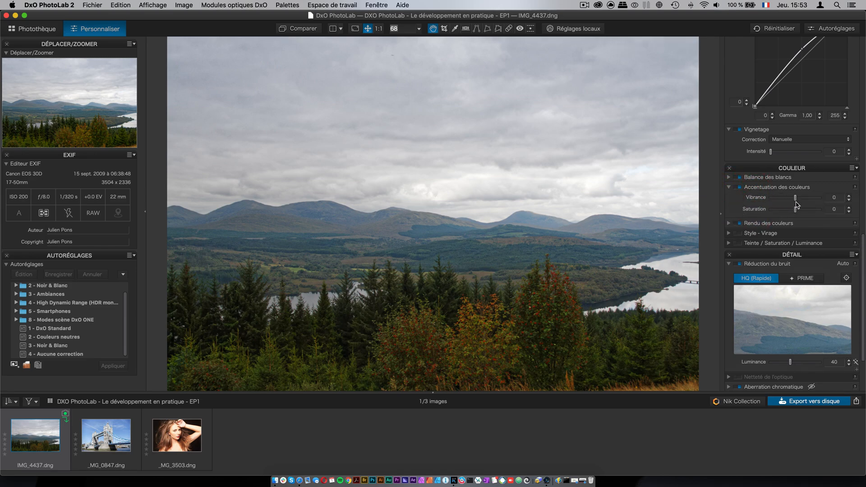
drag(796, 201, 808, 201)
Step: Enable Teinte / Saturation / Luminance and set the hue of the Verts channel to -27° and the Jaunes channel to -25°
click(730, 244)
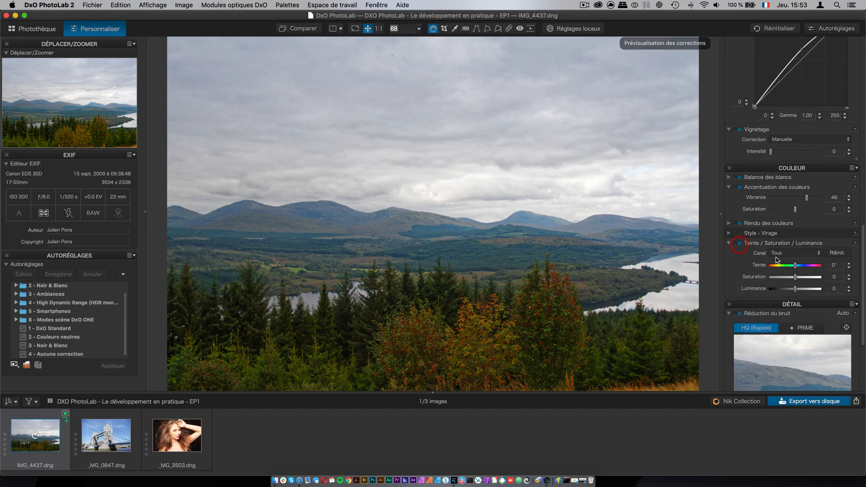
click(785, 254)
click(784, 280)
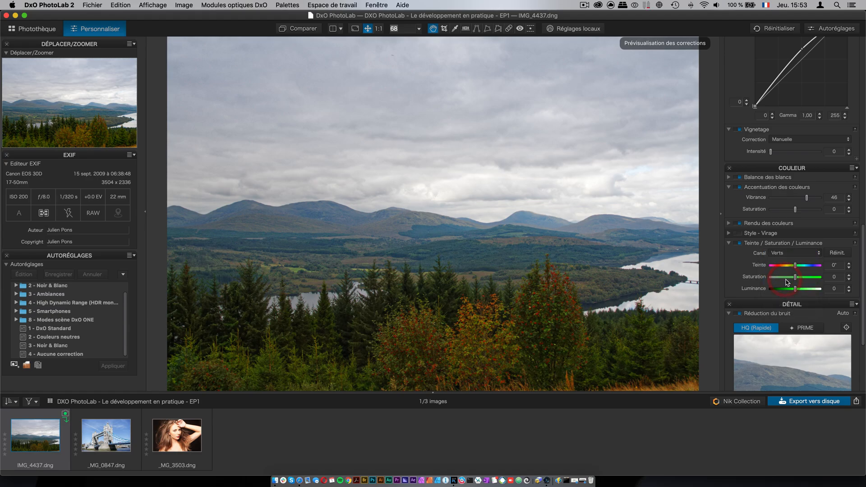
mouse_move(796, 268)
mouse_down()
mouse_move(774, 269)
mouse_move(792, 270)
mouse_up()
click(791, 253)
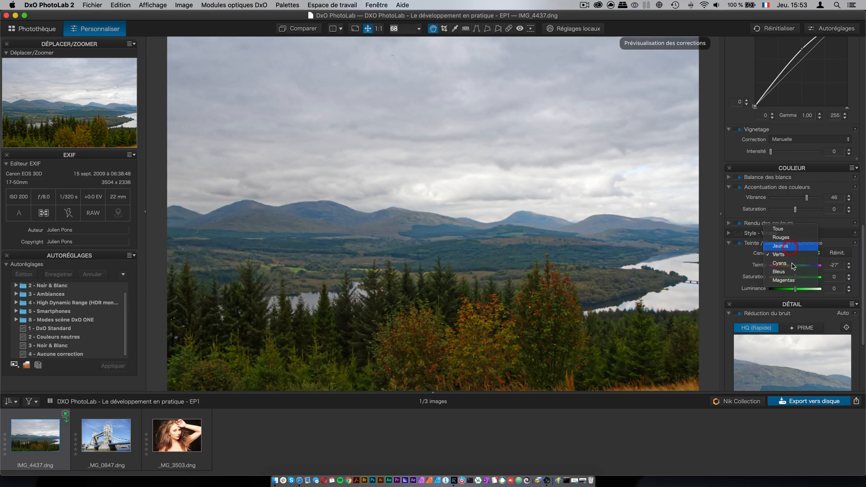
click(787, 246)
drag(791, 268, 795, 268)
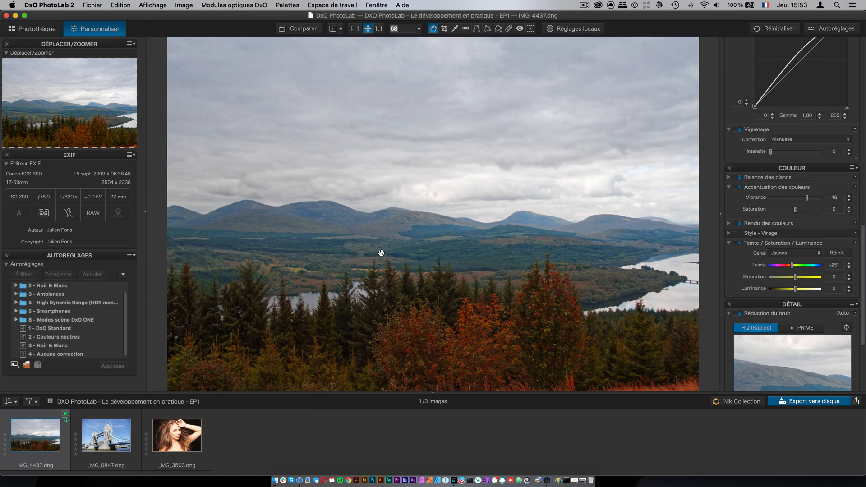
Step: Compare the developed landscape with the uncorrected version, first split side by side, then as full images
click(332, 29)
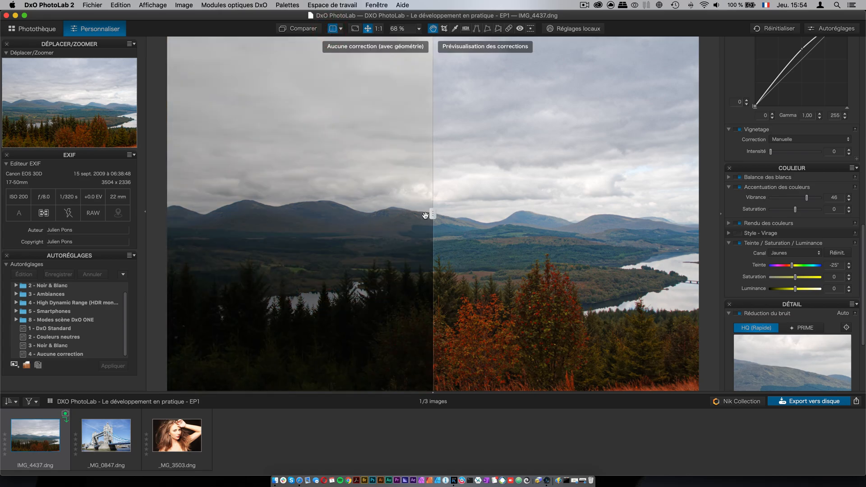
mouse_move(431, 210)
mouse_down()
mouse_move(265, 213)
mouse_move(690, 217)
mouse_move(346, 226)
mouse_move(212, 219)
mouse_move(465, 215)
mouse_move(441, 215)
mouse_up()
click(333, 29)
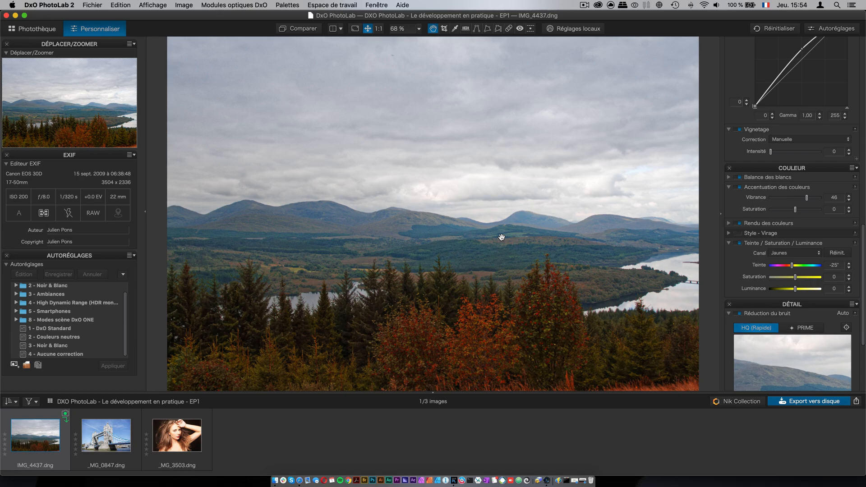
click(306, 31)
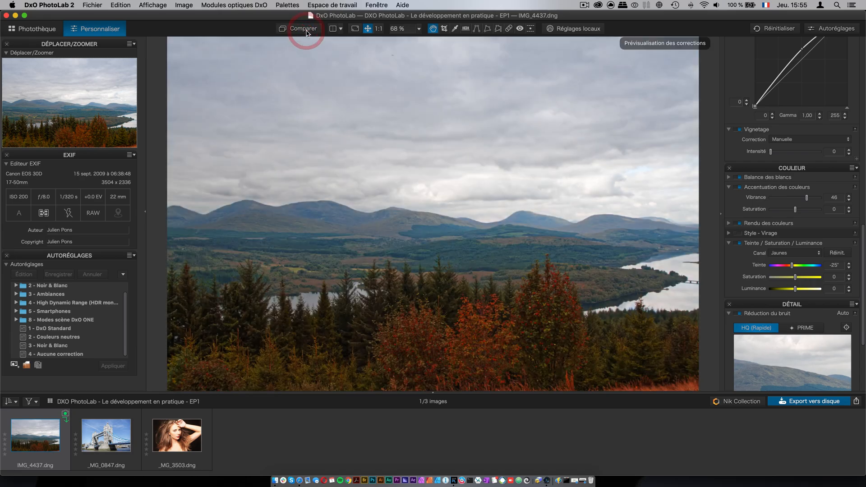
click(306, 31)
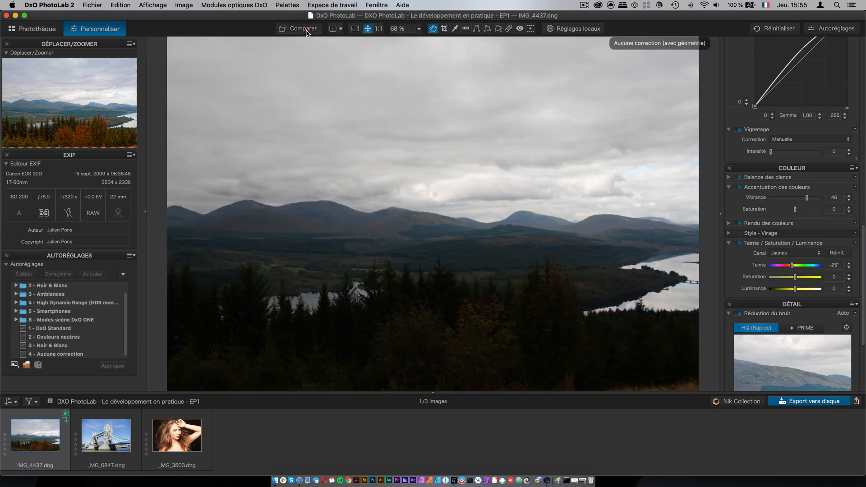
click(306, 30)
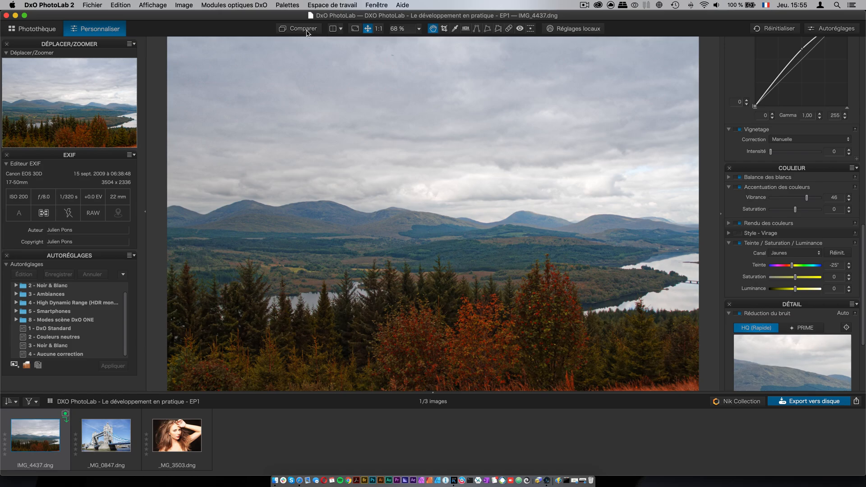
Step: Inspect the autumn trees and the mountains of the developed landscape at 100 %
click(420, 29)
click(412, 56)
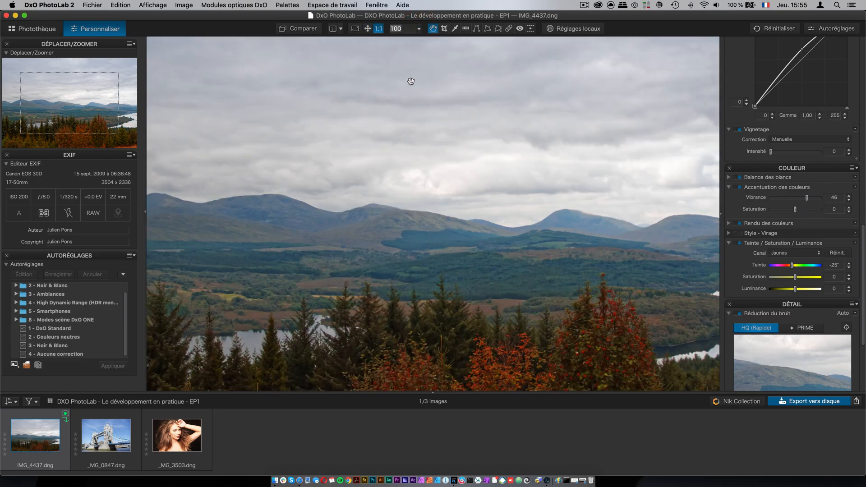
drag(548, 298, 547, 204)
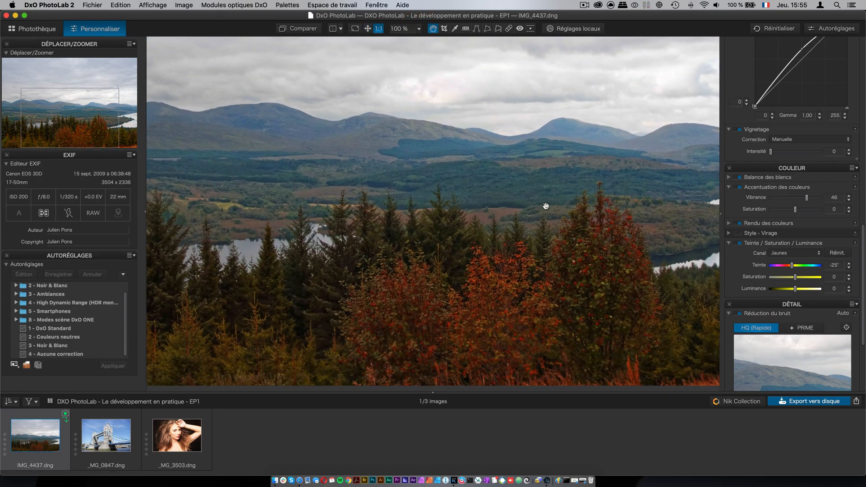
drag(488, 259, 585, 273)
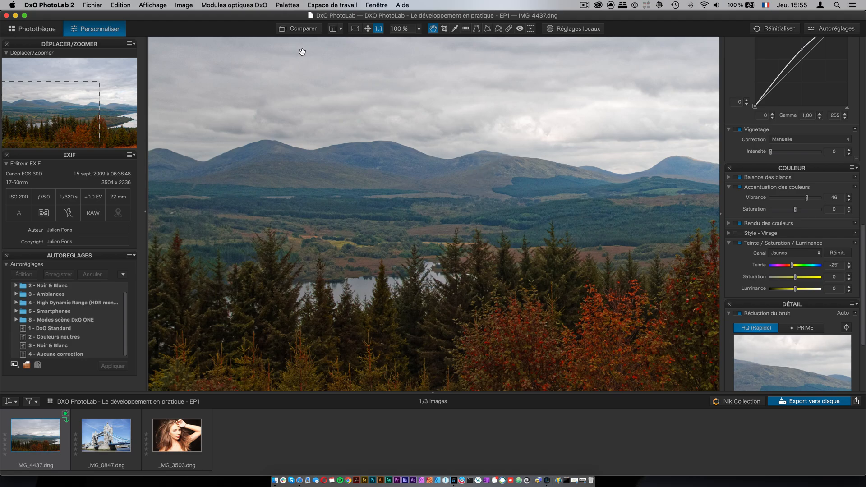
Step: Open the bridge photo _MG_0847.dng fitted to the view and give IMG_4437.dng a four-star rating
click(119, 434)
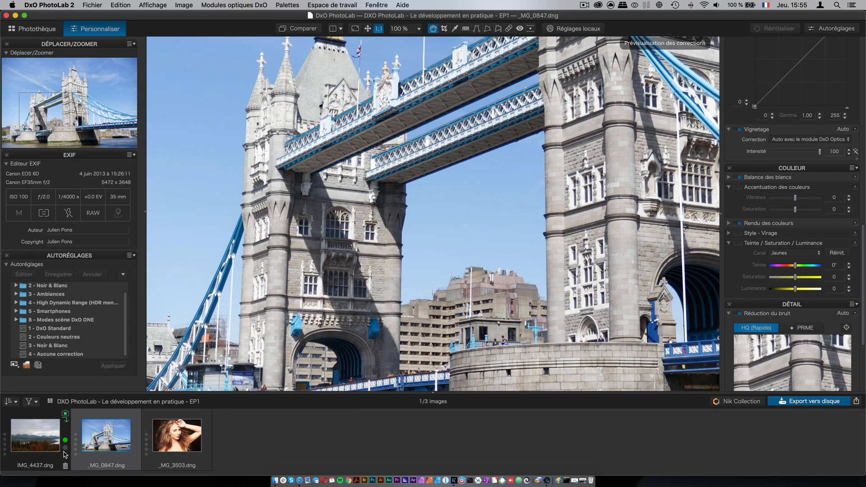
click(5, 442)
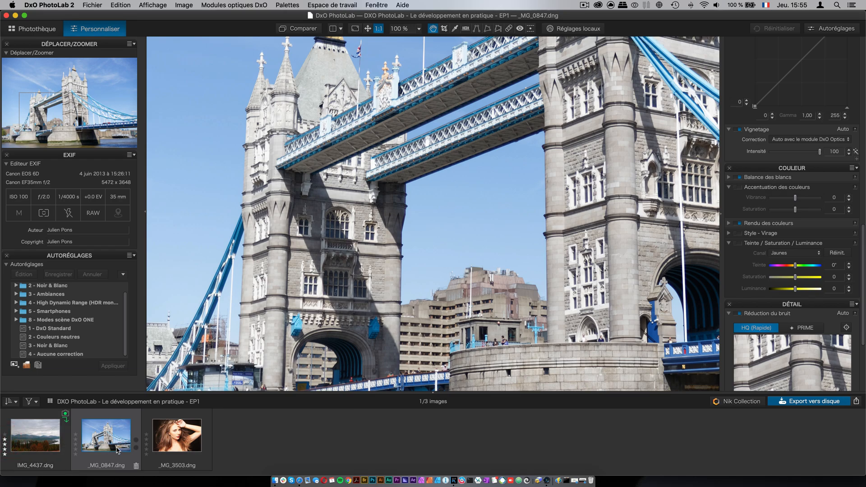
click(368, 29)
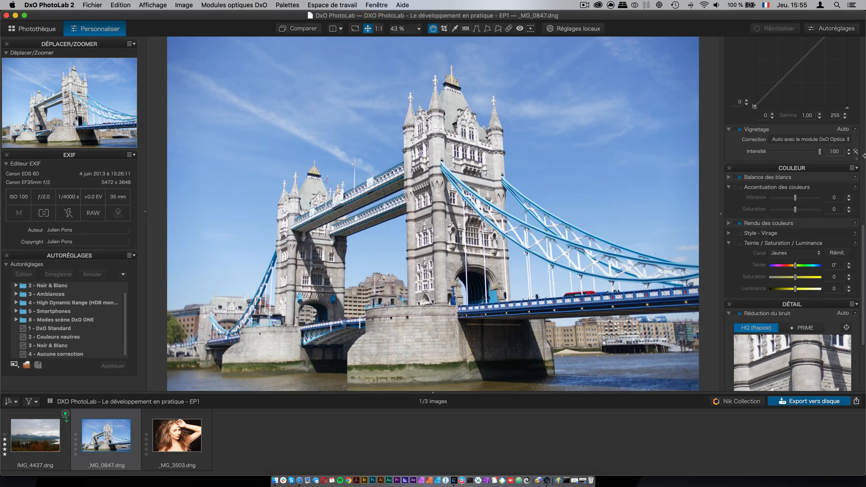
Step: Show the luminance histogram of the bridge photo and check its clipped shadows and highlights
drag(864, 240, 860, 41)
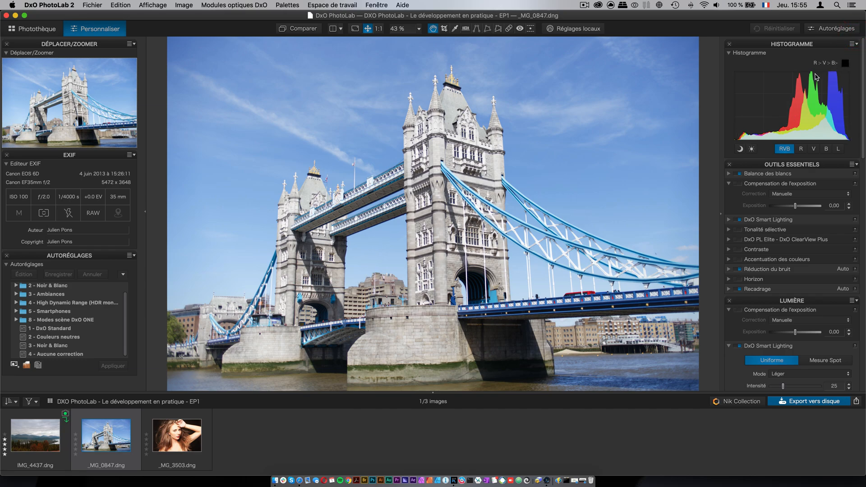
click(838, 149)
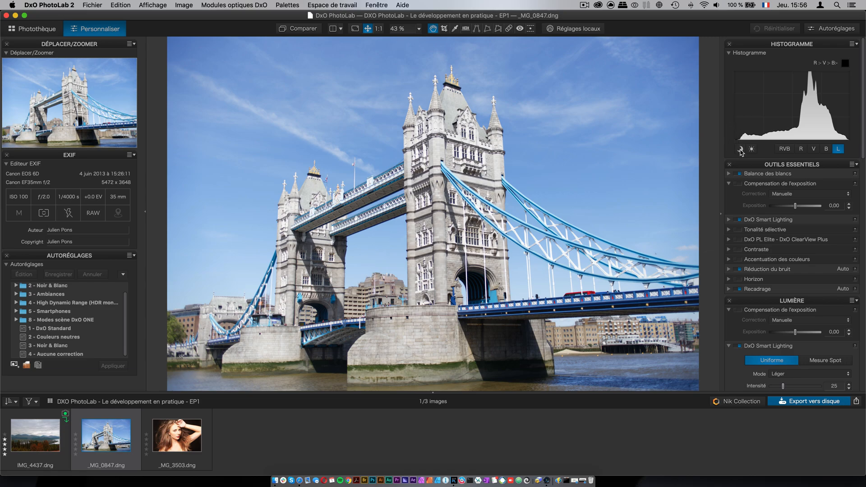
click(741, 149)
click(752, 149)
click(740, 149)
click(752, 149)
Step: Enable Contraste on the bridge photo and raise Contraste to 66 and Microcontraste to 24
scroll(864, 154, down, 1)
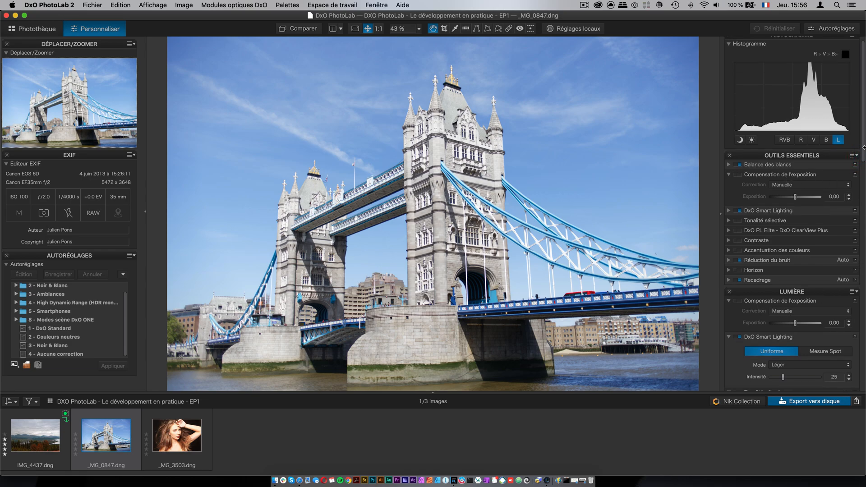
scroll(864, 134, down, 10)
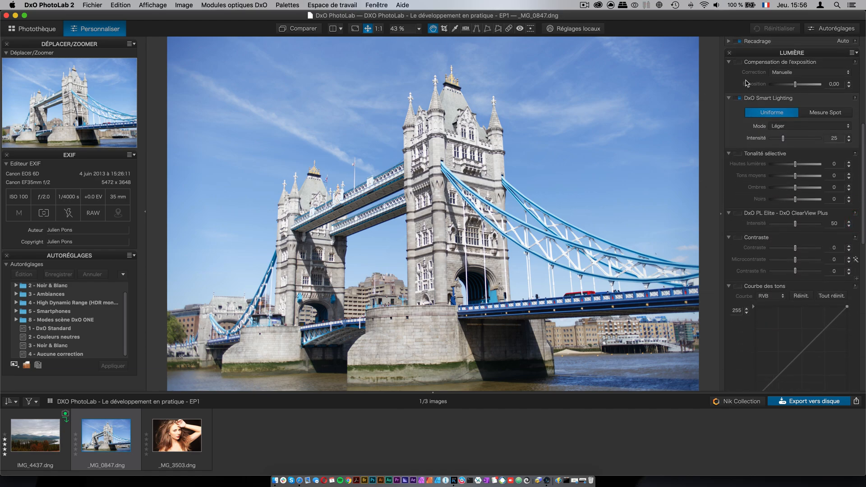
click(741, 239)
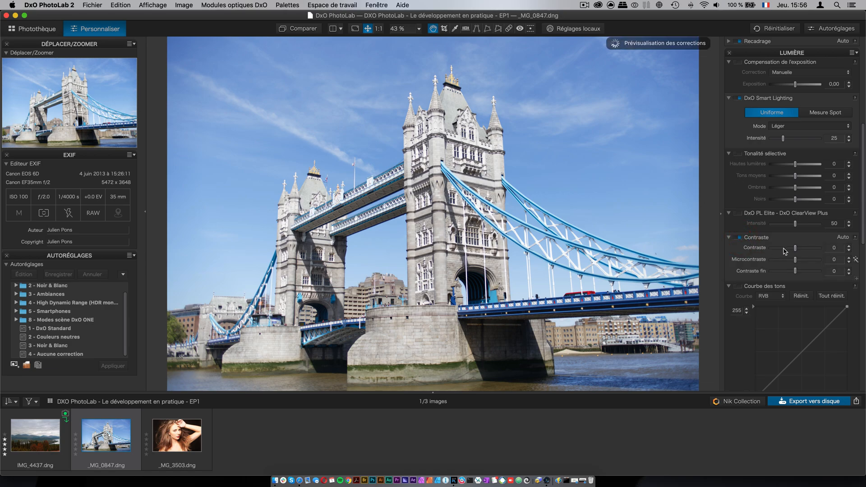
drag(795, 249, 806, 263)
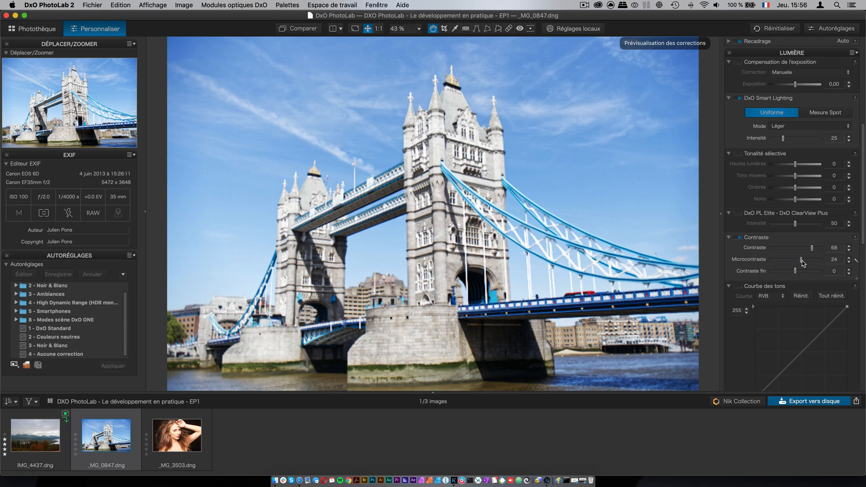
Step: Convert the bridge photo to black and white by enabling Style - Virage with Virage simple, style Noir et Blanc, intensity 100
drag(863, 207, 865, 336)
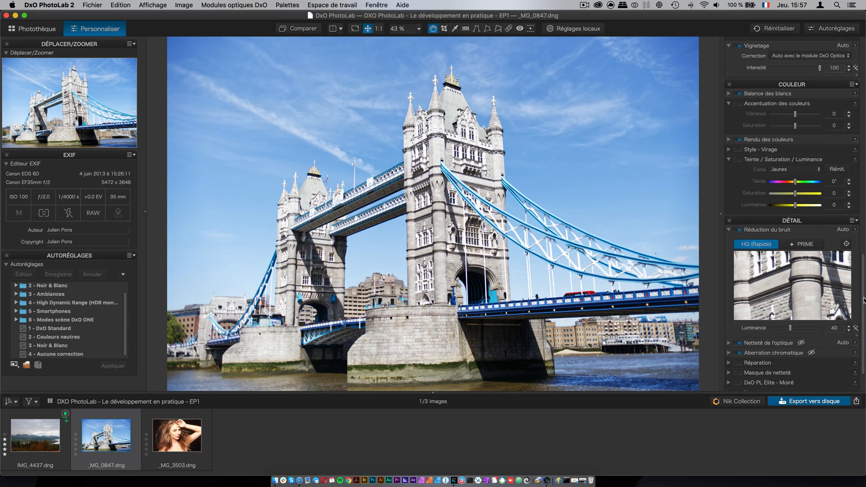
drag(864, 300, 864, 324)
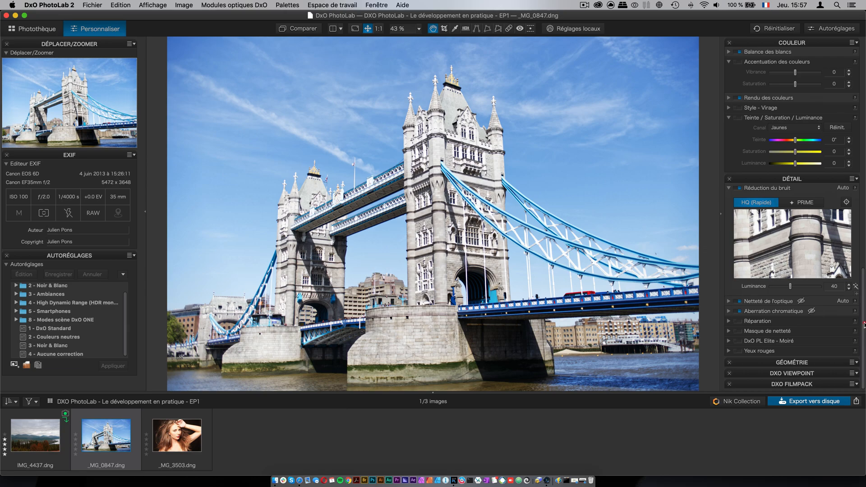
click(863, 365)
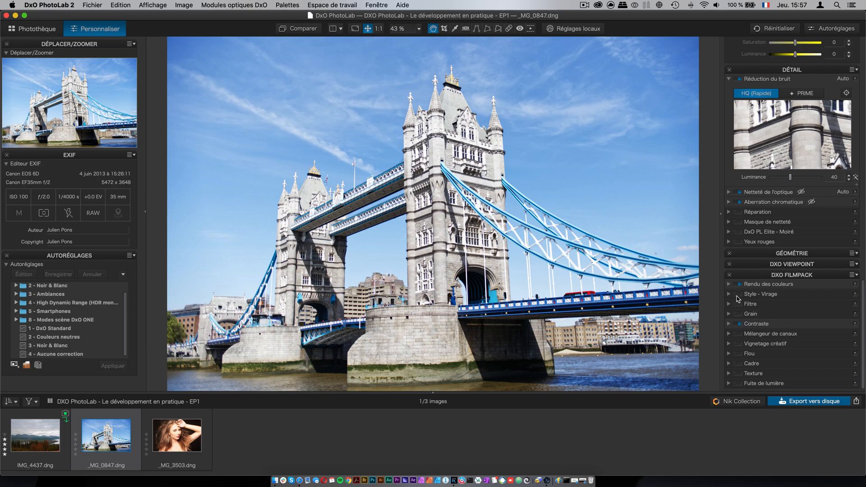
click(730, 285)
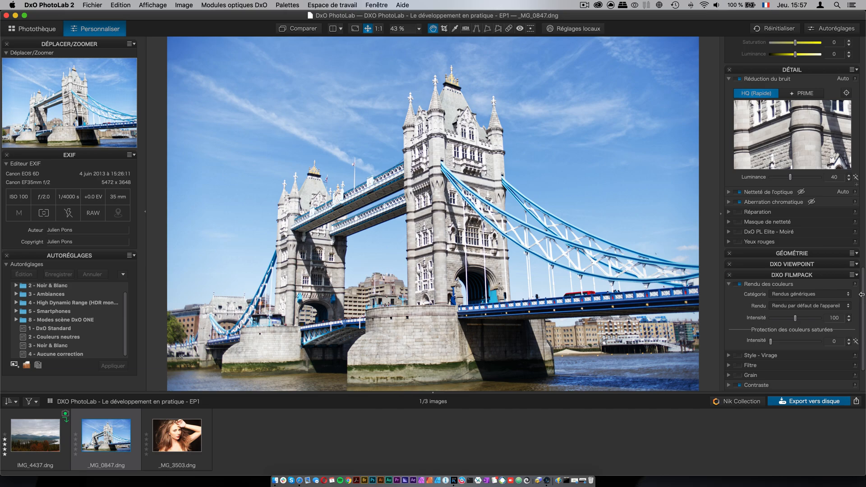
click(729, 285)
click(729, 294)
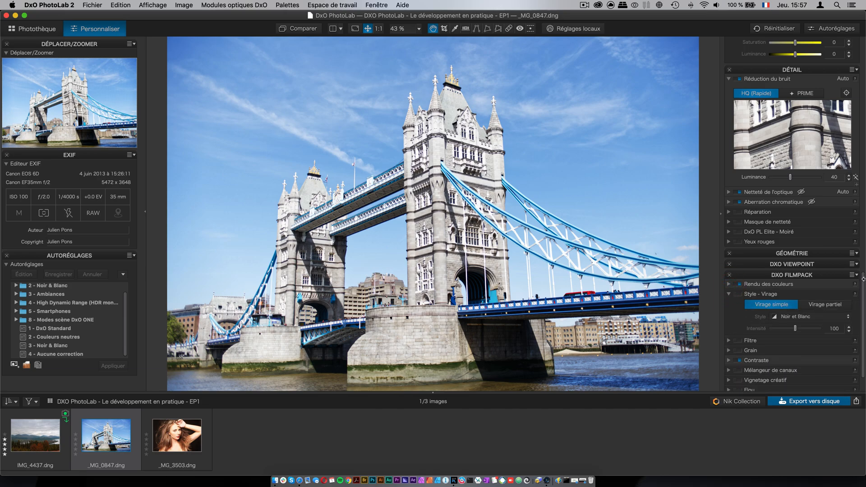
scroll(863, 279, down, 3)
click(799, 282)
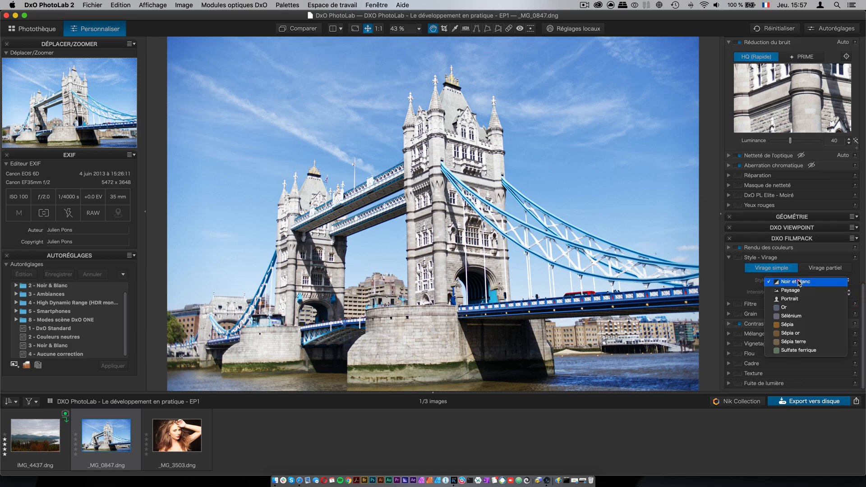
click(800, 283)
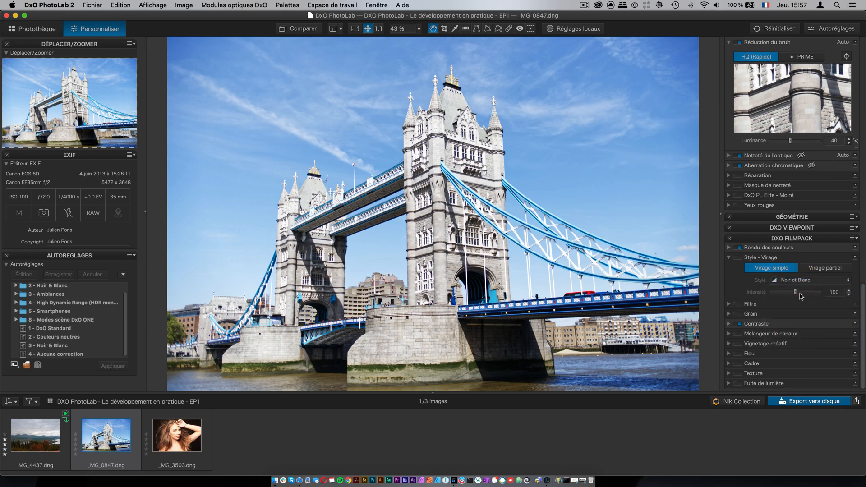
click(740, 258)
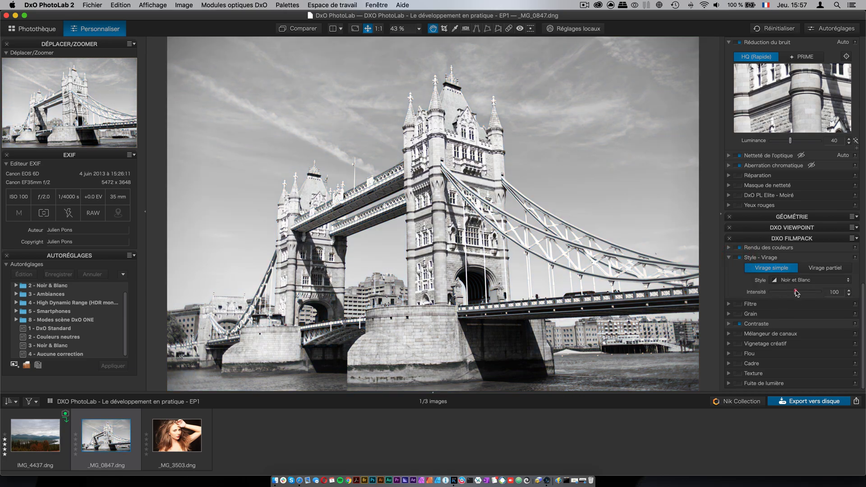
mouse_move(796, 291)
mouse_down()
mouse_move(781, 294)
mouse_move(808, 296)
mouse_move(798, 299)
mouse_up()
Step: Enable the FilmPack Grain effect with the Grain du film courant category and film
click(740, 313)
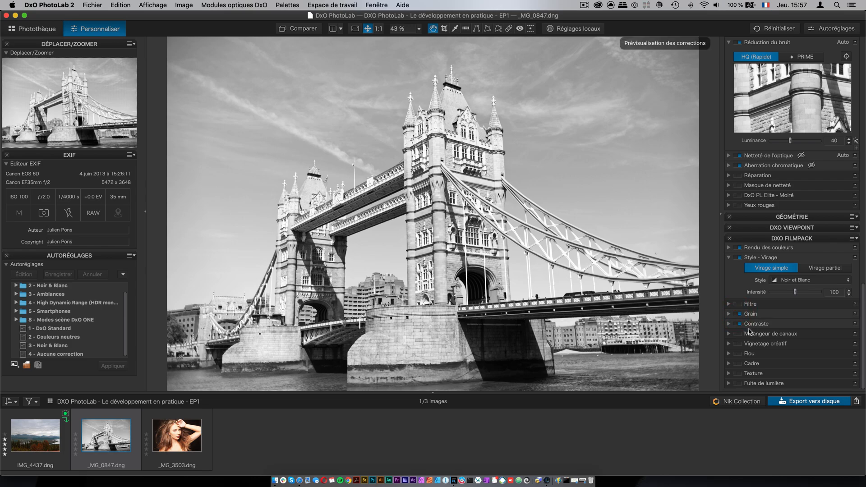
click(729, 314)
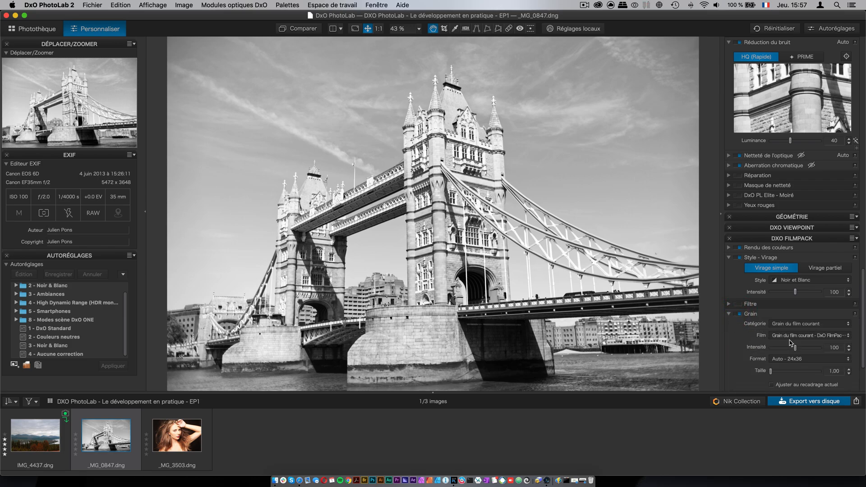
drag(863, 339, 861, 351)
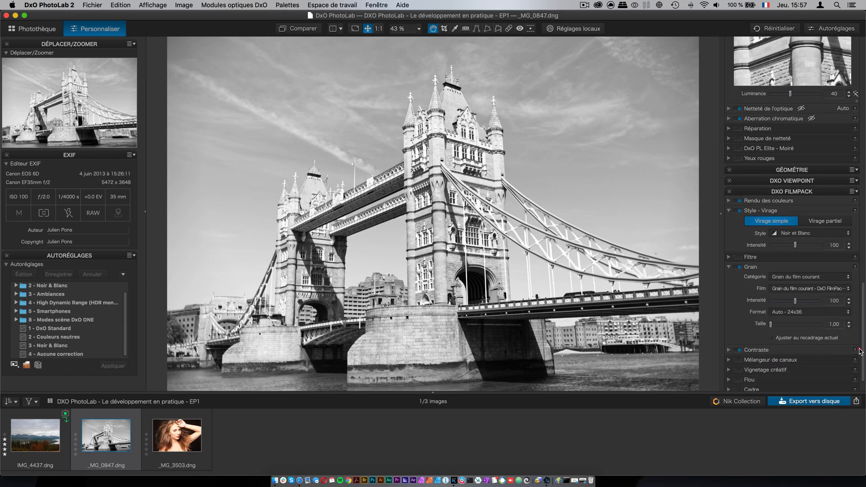
click(800, 289)
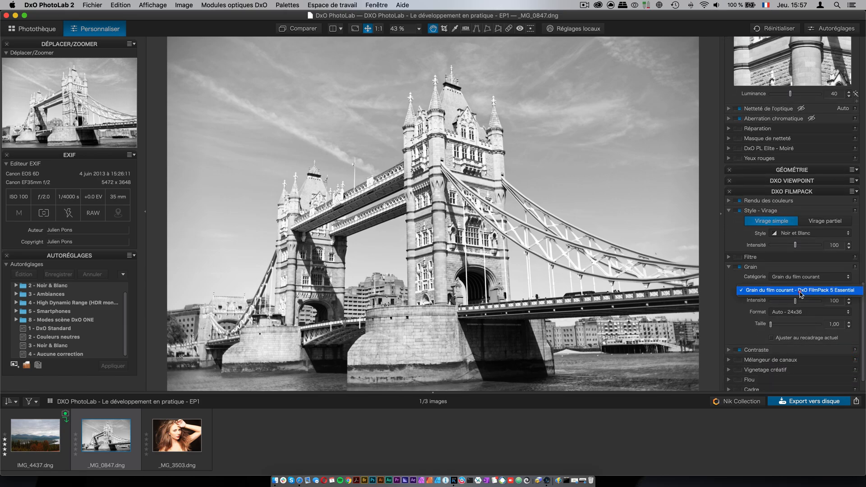
click(802, 293)
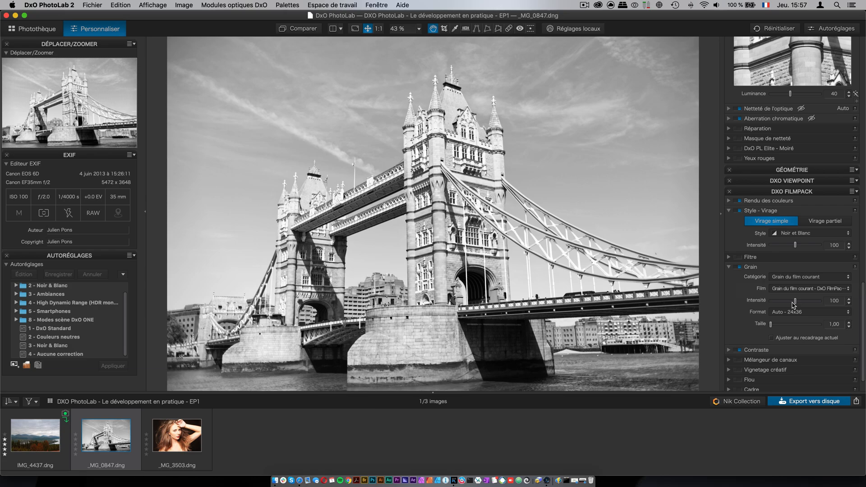
Step: Inspect the bridge tower's grain at 100 % and raise the grain intensity to 200
click(419, 28)
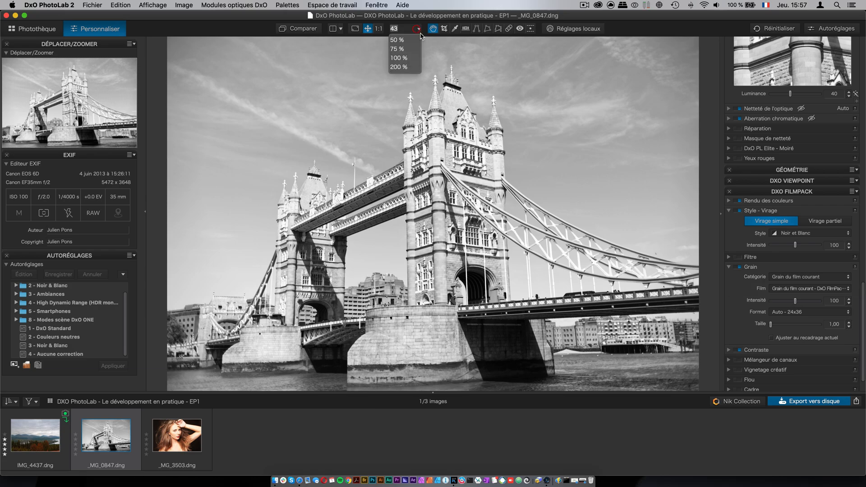
click(409, 58)
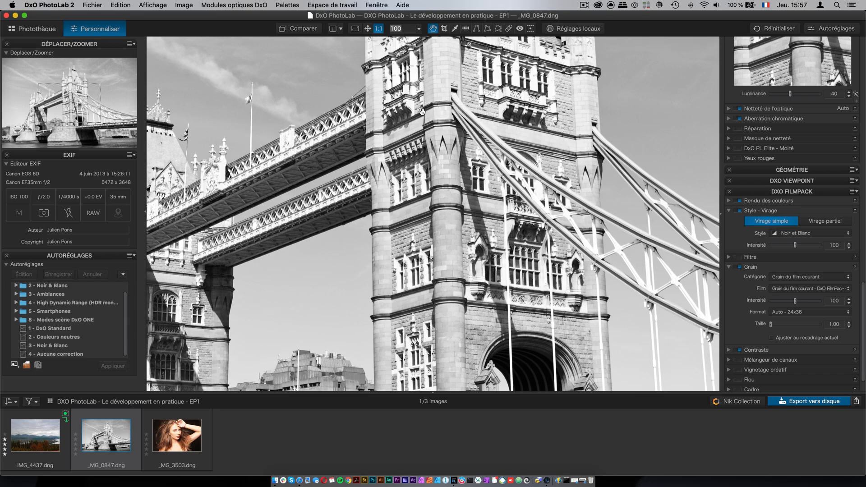
drag(424, 193, 556, 184)
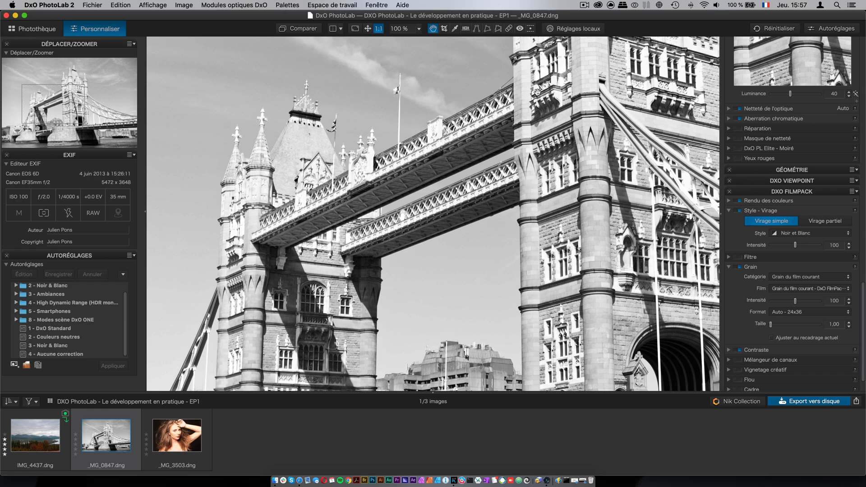
drag(375, 258, 510, 151)
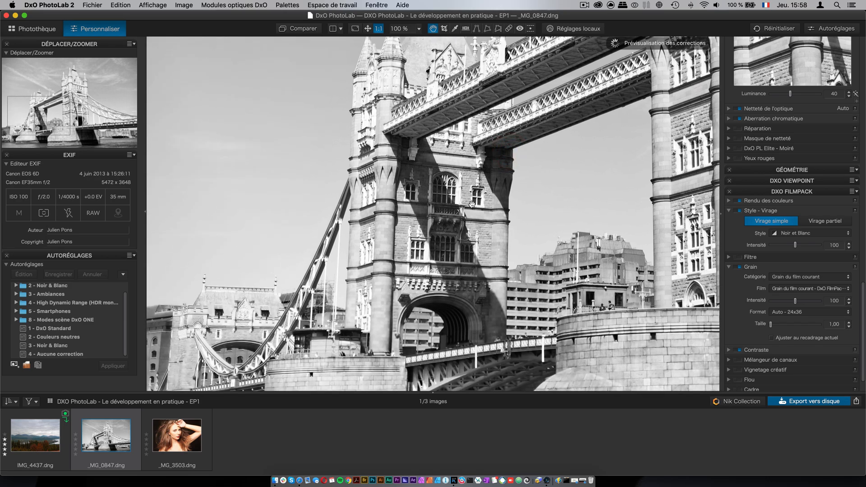
drag(467, 225, 437, 280)
drag(505, 168, 582, 145)
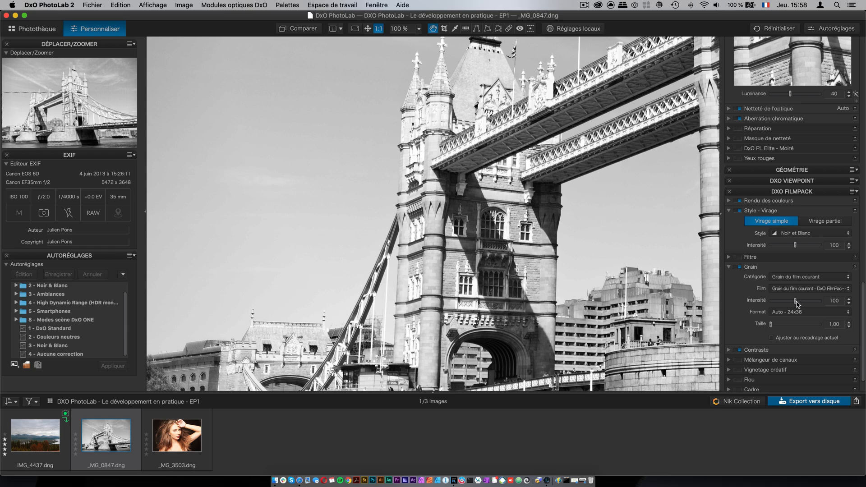
drag(798, 305, 835, 303)
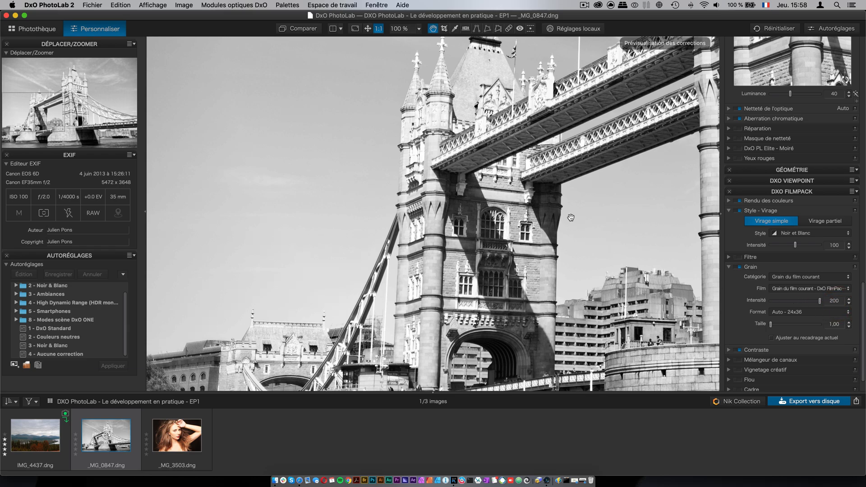
Step: Magnify the sky beside the tower to 330 % and increase the grain size to 5,03
scroll(588, 234, up, 10)
drag(635, 253, 557, 233)
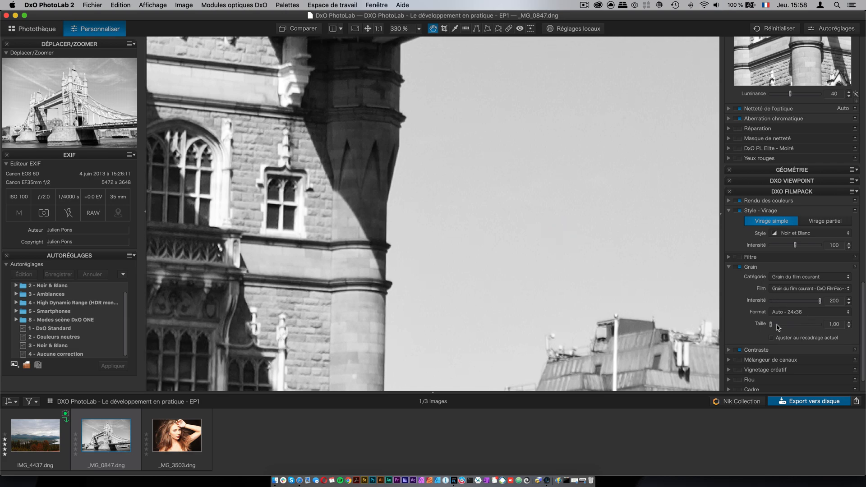
drag(777, 325, 794, 328)
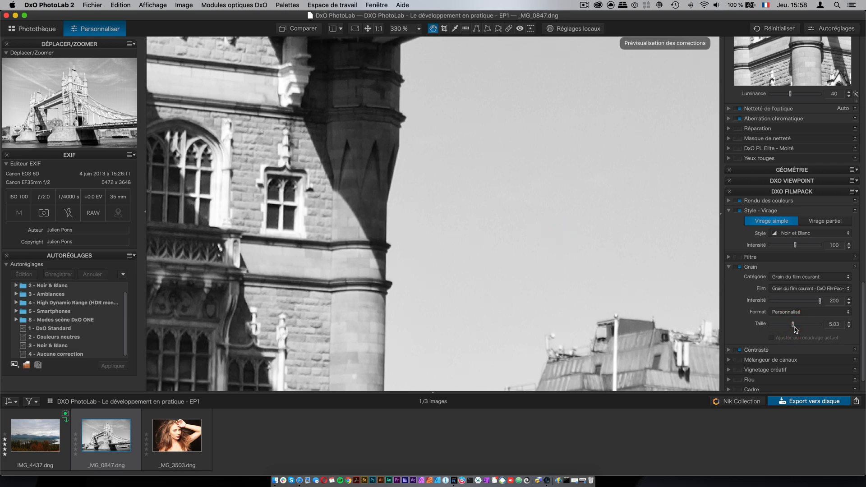
Step: Switch the grain category to Film noir et blanc with size 2,50 and intensity 121, and check the grain at 100 %
click(796, 277)
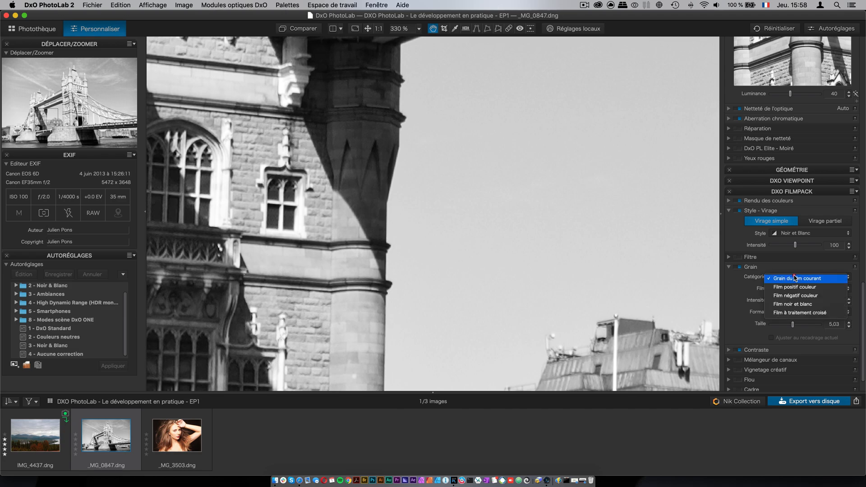
click(797, 303)
drag(790, 329, 780, 330)
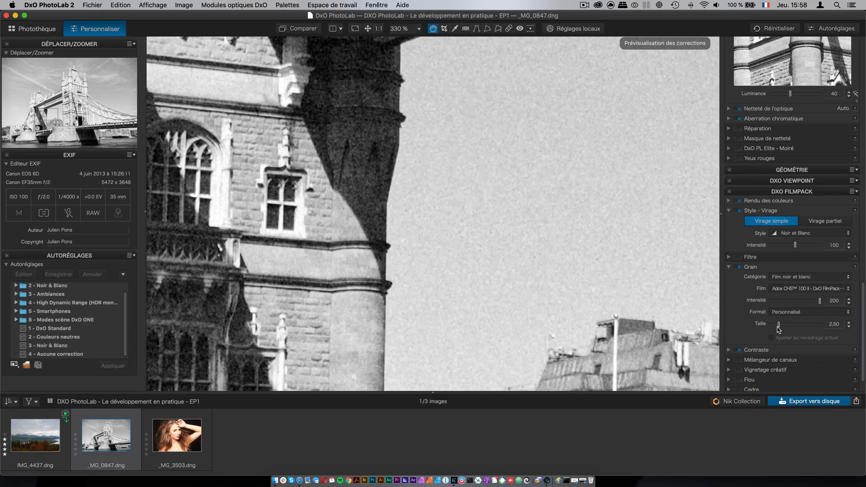
drag(820, 301, 799, 302)
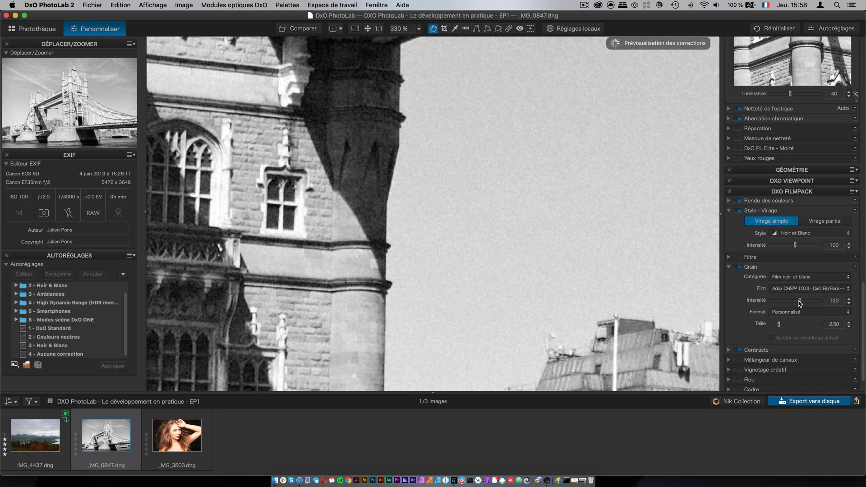
click(379, 29)
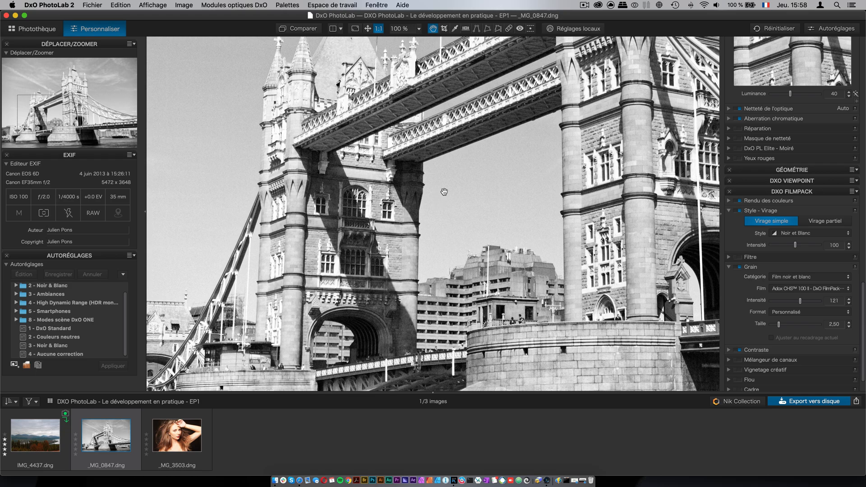
drag(234, 200, 319, 181)
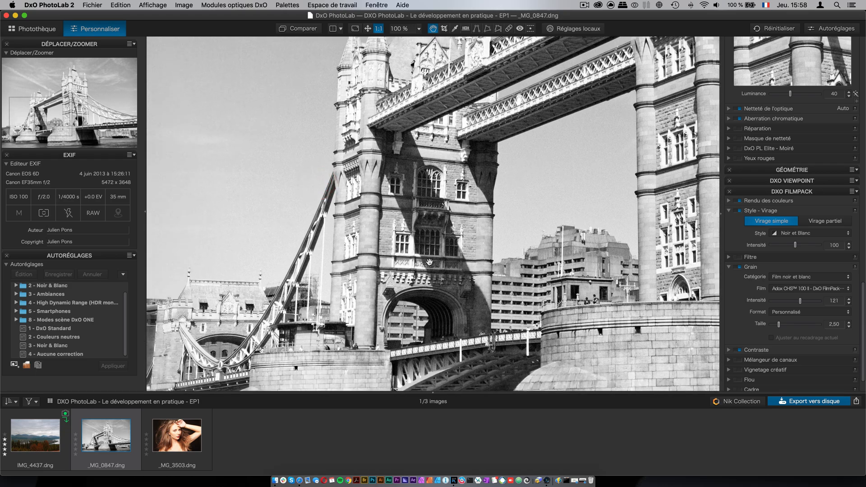
Step: Reduce the FilmPack grain intensity to 99 and raise the bridge photo's Contraste to 85
drag(801, 301, 795, 306)
drag(605, 178, 531, 258)
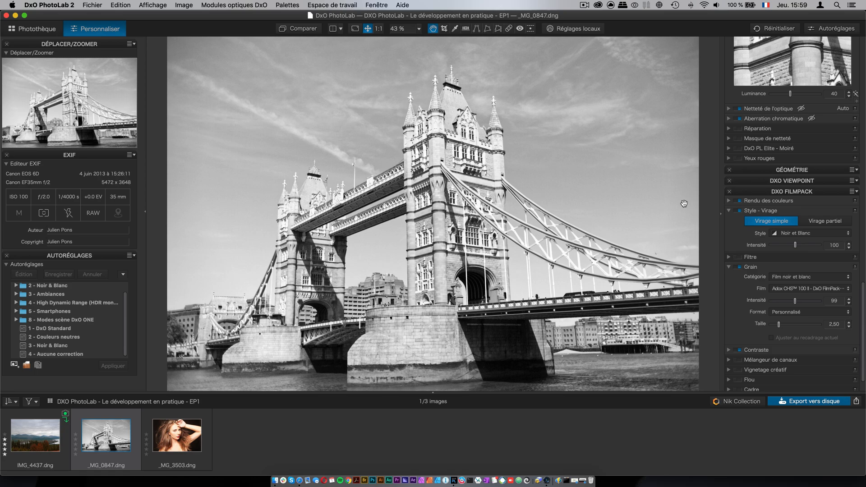
drag(863, 289, 865, 101)
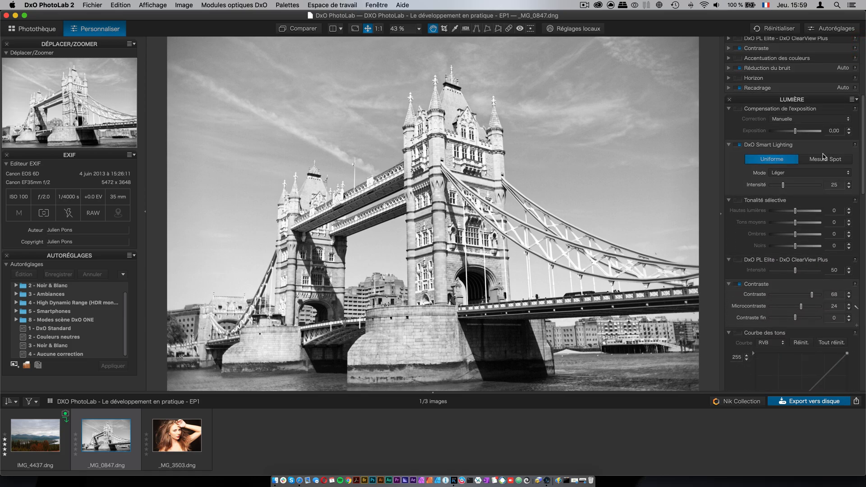
drag(813, 295, 815, 298)
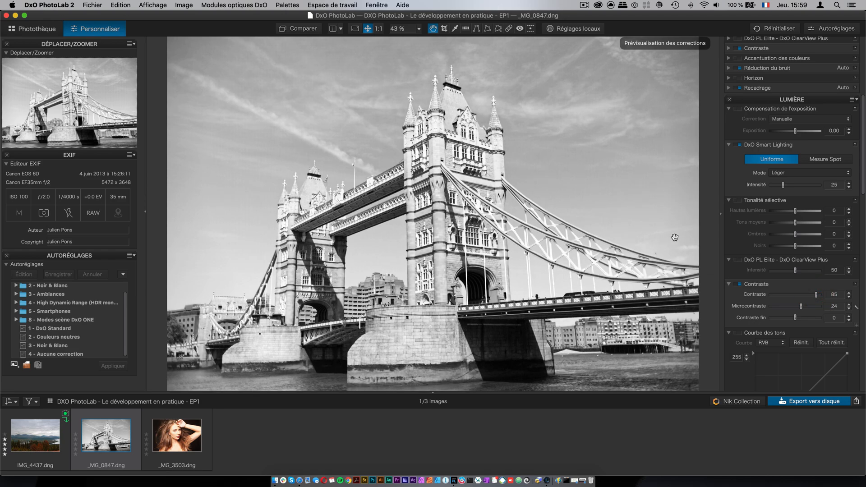
Step: Check the bridge photo's histogram for clipped highlights and shadows using the clipping indicators
click(863, 87)
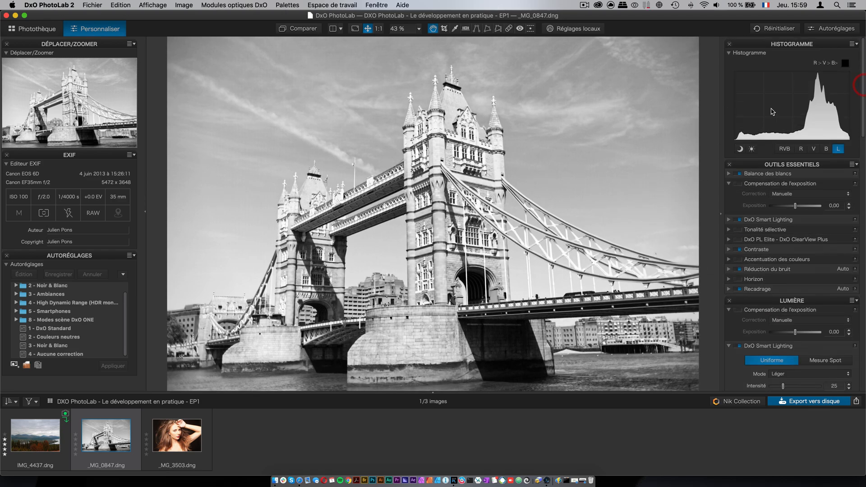
click(750, 152)
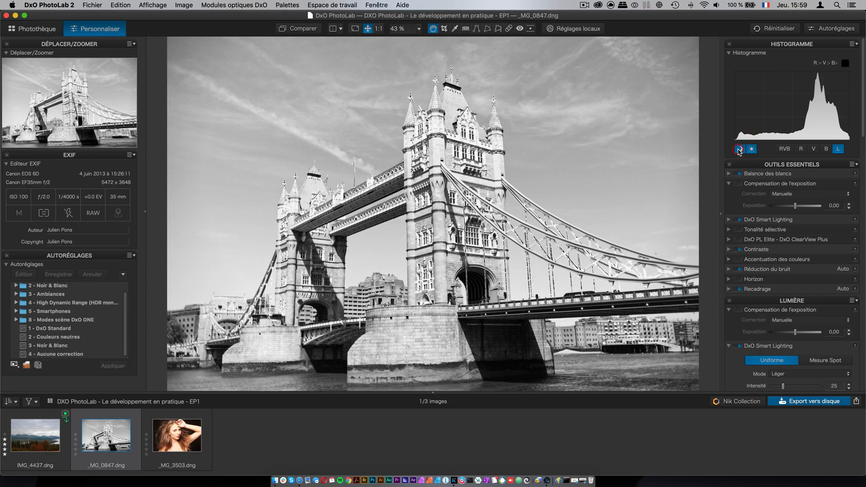
click(739, 149)
click(740, 150)
click(751, 149)
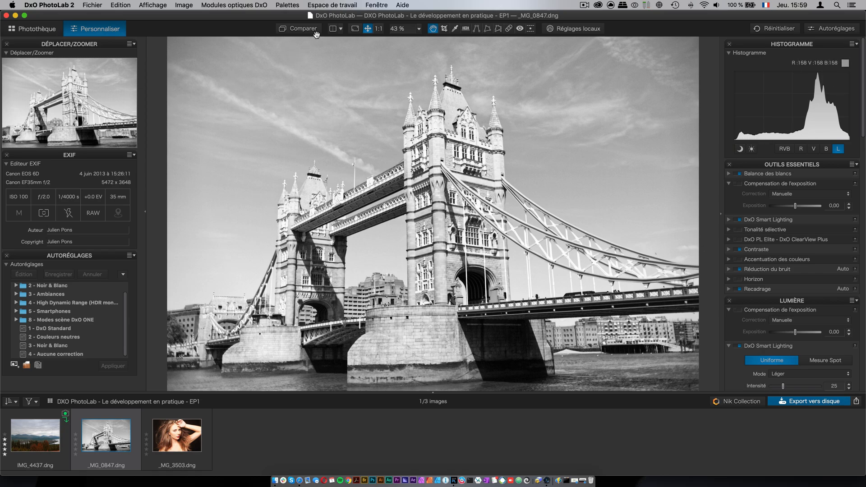
Step: Compare the uncorrected and corrected bridge photo in split view, shifting the divider, and return to the single view
click(333, 29)
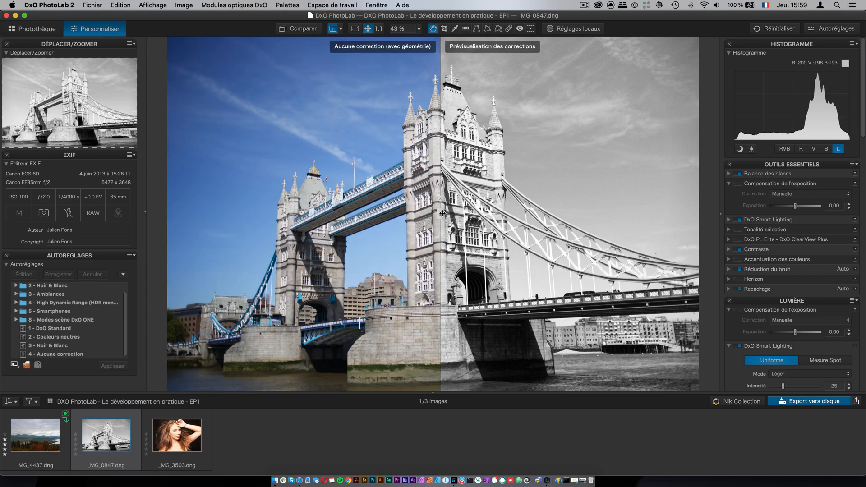
drag(442, 213, 427, 203)
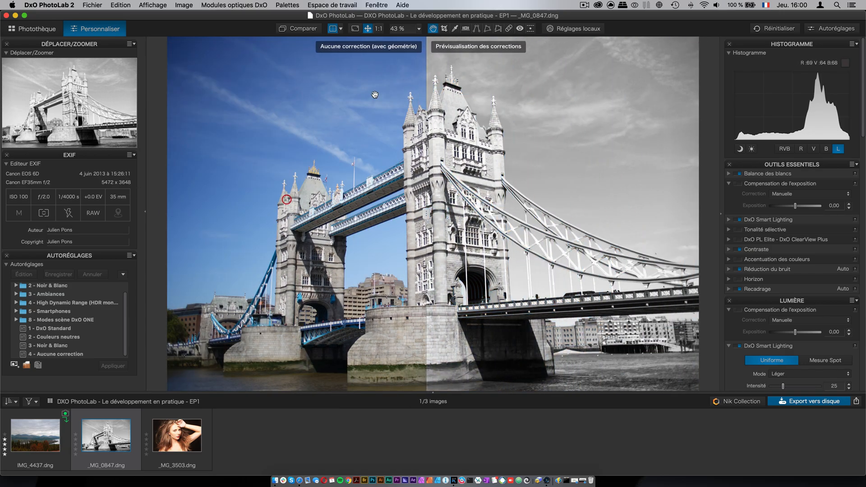
click(332, 29)
click(332, 29)
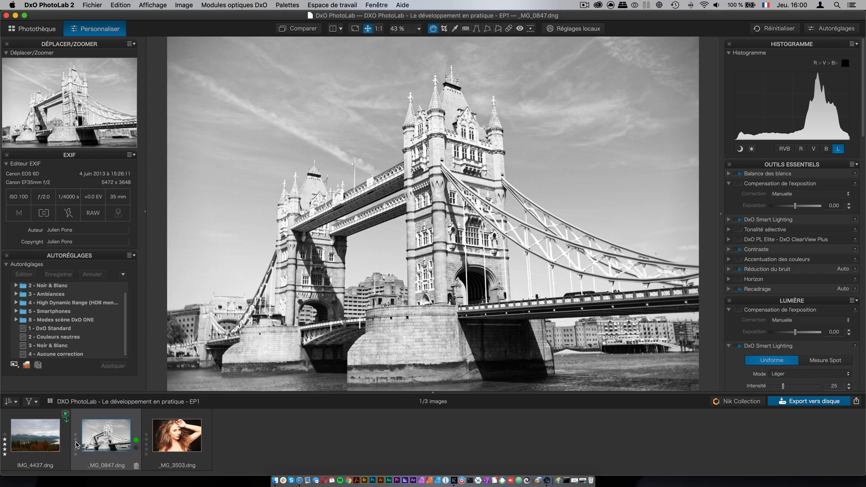
Step: Rate the bridge photo four stars and open the portrait _MG_3503.dng
click(76, 441)
click(185, 435)
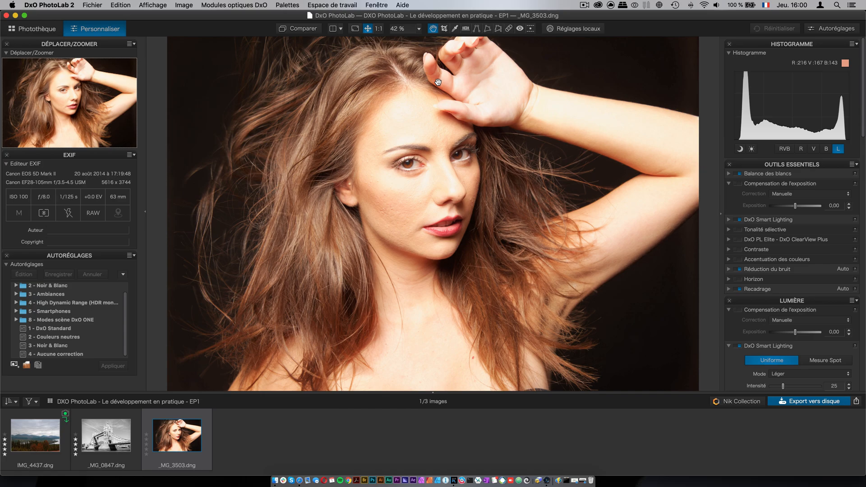
Step: Set the portrait's DxO Smart Lighting intensity to 35 and its white balance temperature to 5202
click(729, 219)
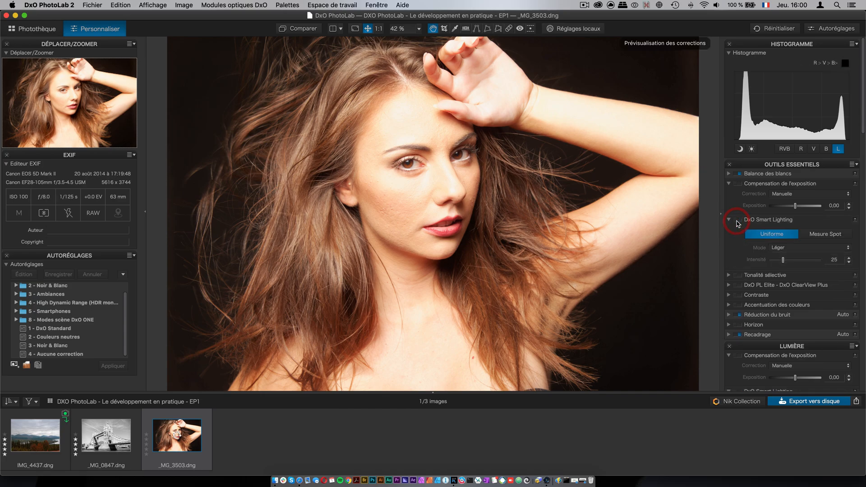
click(738, 221)
click(737, 221)
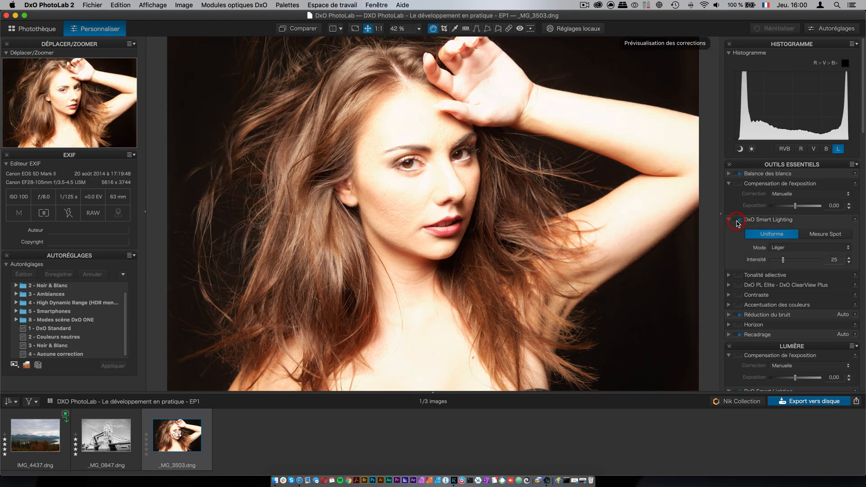
drag(784, 260, 788, 261)
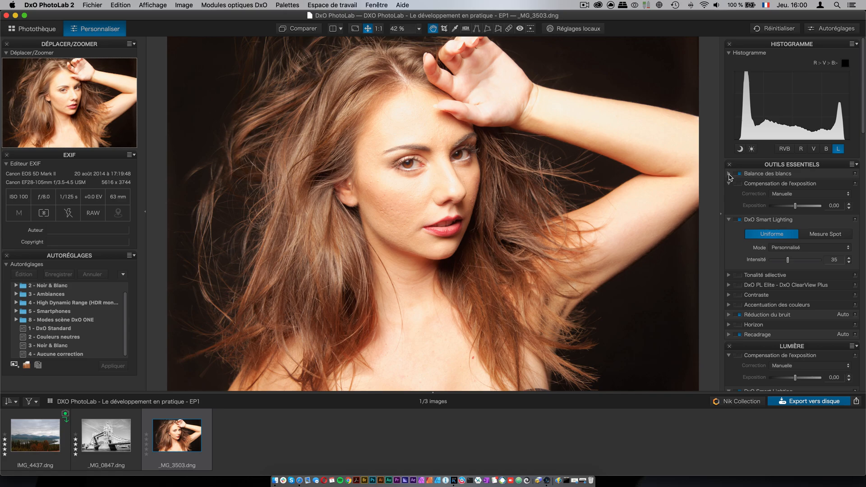
click(728, 174)
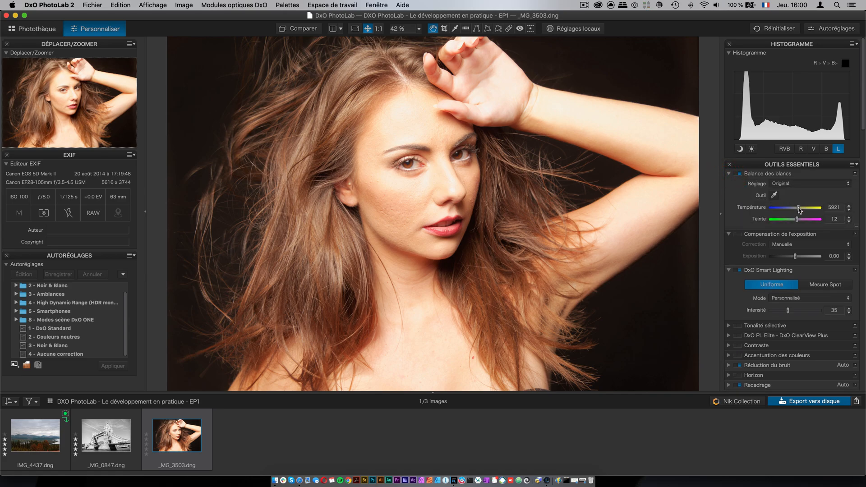
drag(800, 210, 797, 209)
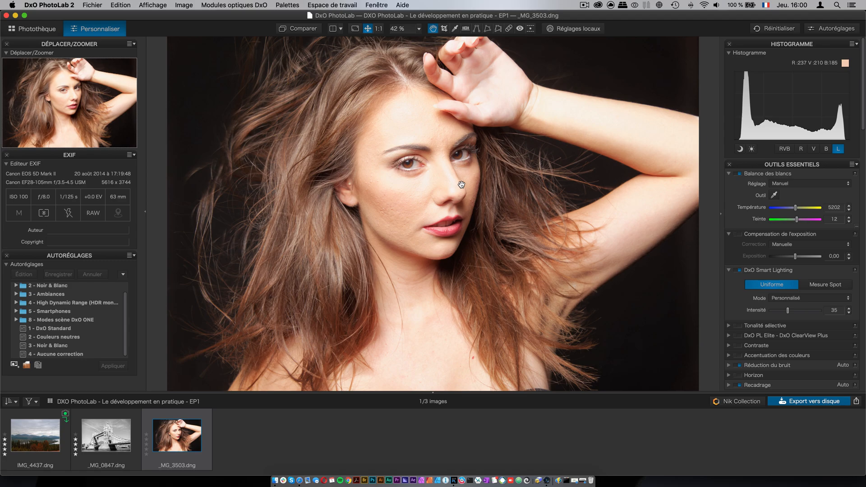
Step: Start local adjustments on the portrait and paint a brush mask over both eyes and the lips
click(567, 30)
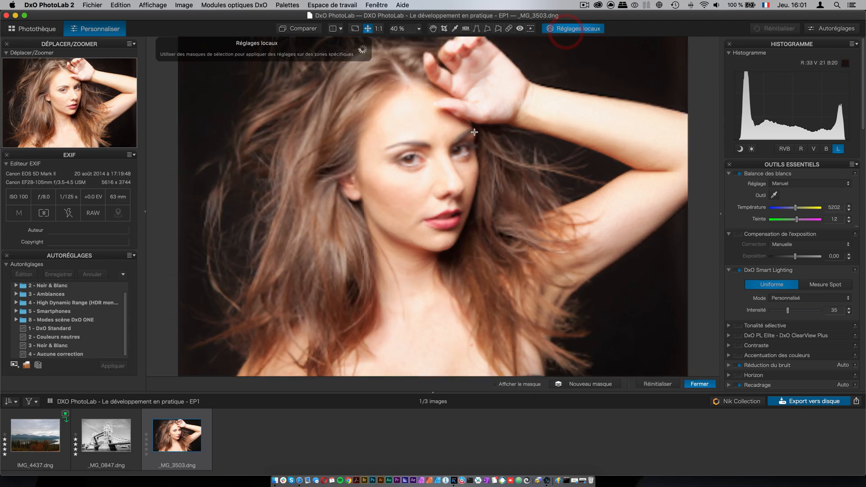
right_click(522, 157)
click(496, 158)
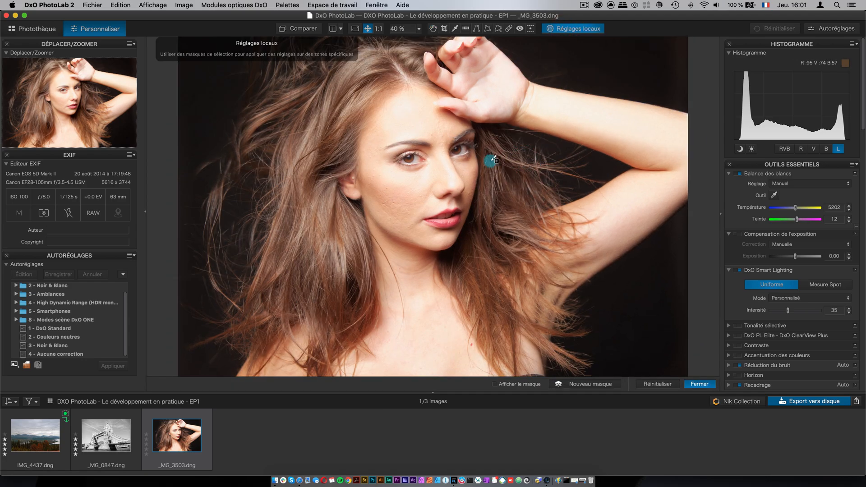
drag(434, 155, 406, 157)
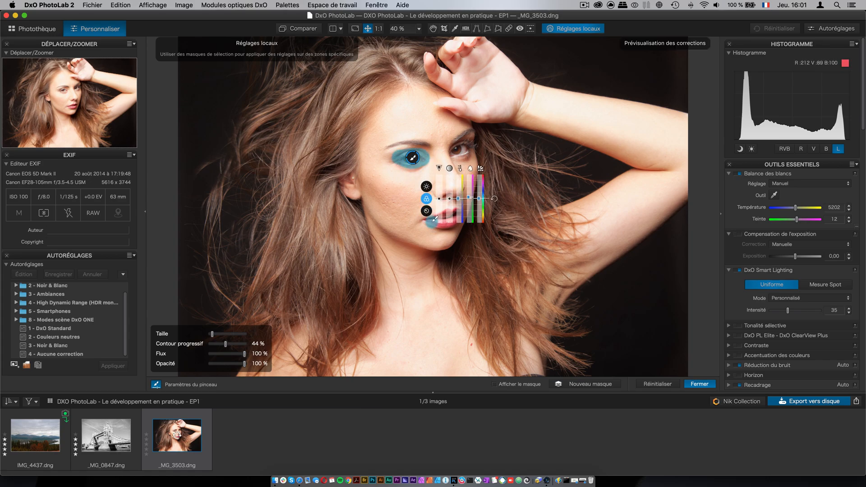
mouse_move(435, 219)
mouse_down()
mouse_move(463, 221)
mouse_move(448, 212)
mouse_move(424, 220)
mouse_up()
mouse_move(453, 155)
mouse_down()
mouse_move(473, 144)
mouse_move(468, 136)
mouse_move(465, 151)
mouse_up()
Step: Erase the mask overflow around the far eye and the lips, setting the eraser's Contour progressif to 84 %
scroll(444, 175, up, 1)
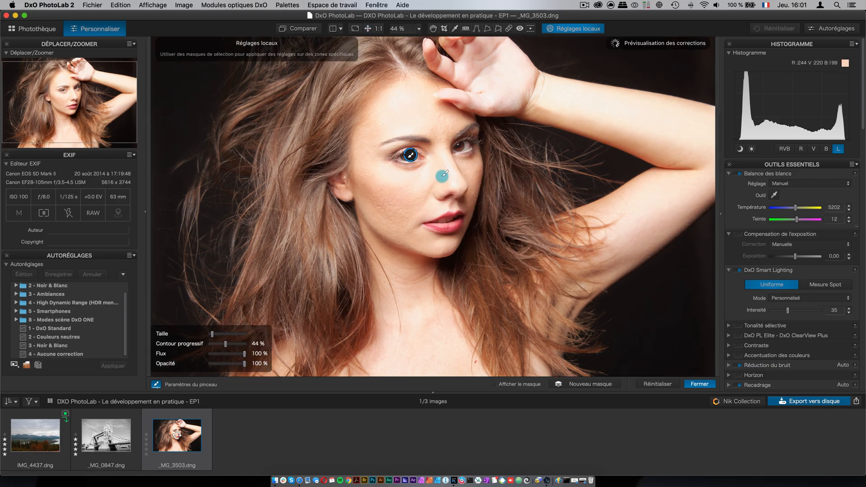
scroll(444, 175, up, 5)
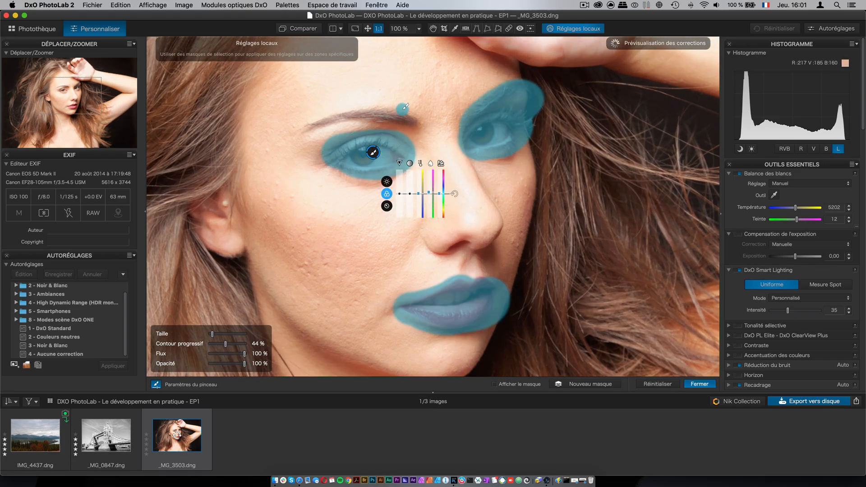
right_click(466, 127)
click(493, 128)
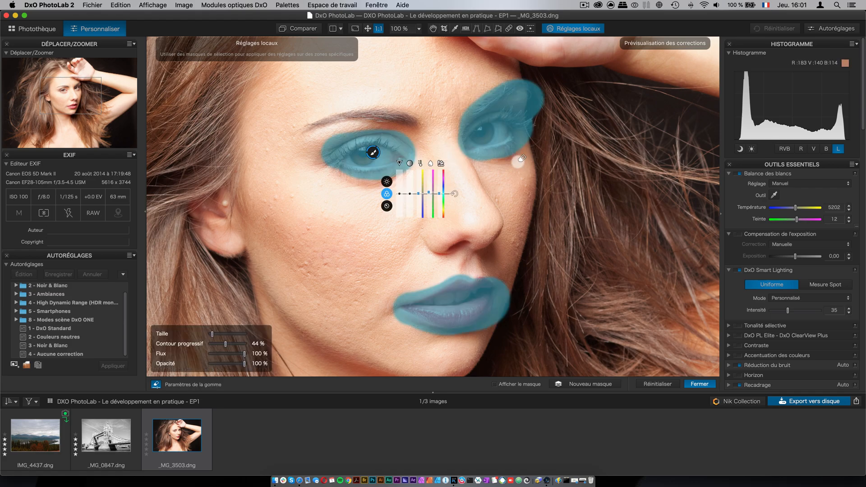
drag(542, 108, 543, 96)
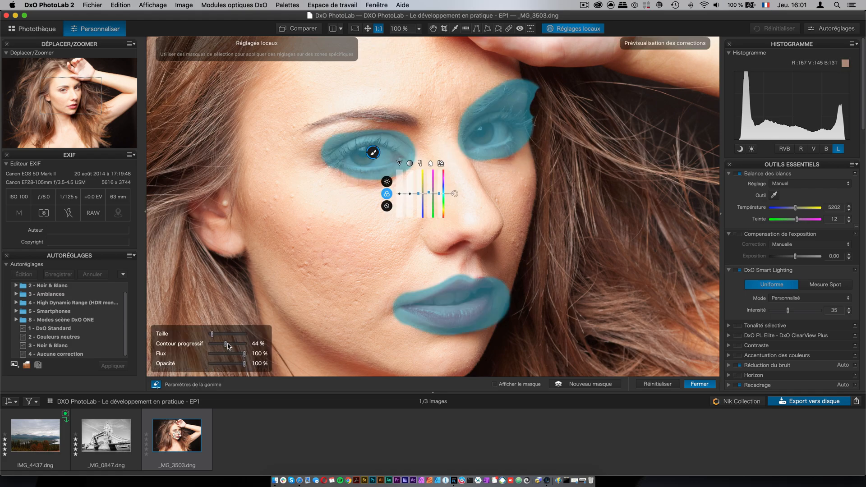
mouse_move(228, 345)
mouse_down()
mouse_move(260, 346)
mouse_move(242, 341)
mouse_up()
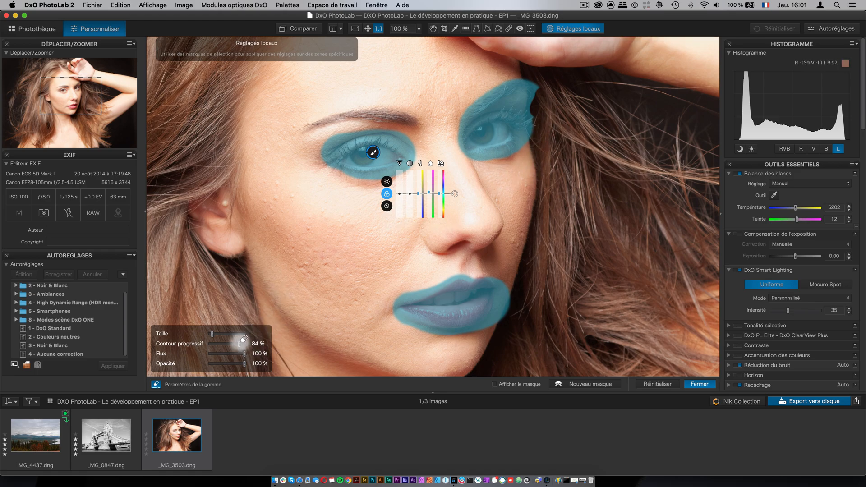
mouse_move(547, 81)
mouse_down()
mouse_move(534, 74)
mouse_move(532, 90)
mouse_move(550, 152)
mouse_up()
mouse_move(393, 313)
mouse_down()
mouse_move(433, 338)
mouse_move(487, 333)
mouse_move(500, 323)
mouse_move(509, 284)
mouse_move(482, 262)
mouse_move(450, 270)
mouse_move(390, 295)
mouse_move(408, 329)
mouse_up()
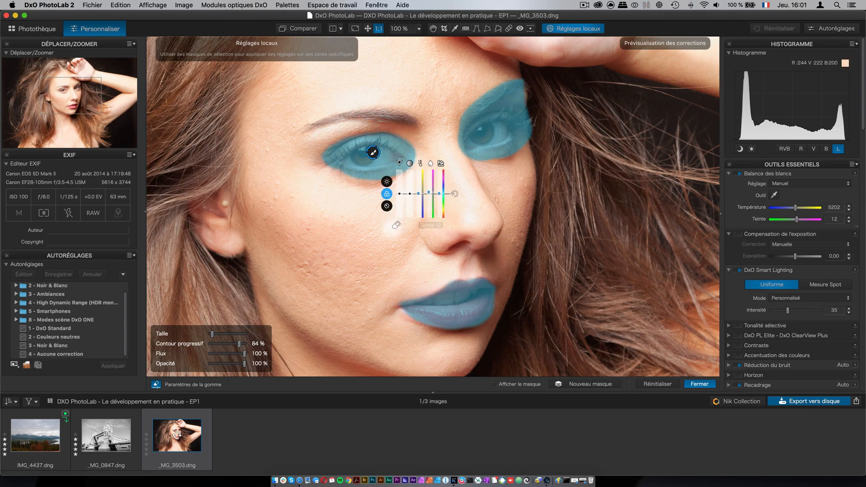
Step: Set the brush's Contour progressif to 96 % and paint the near eyebrow into the mask
right_click(423, 126)
click(398, 126)
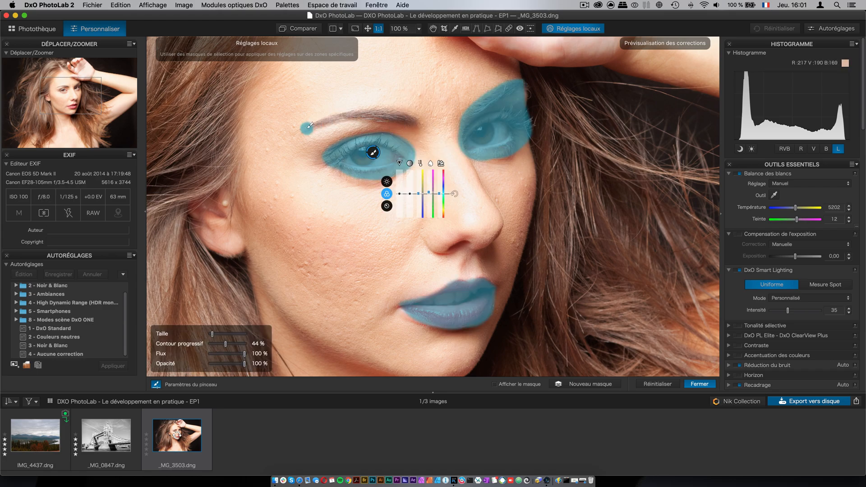
drag(226, 344, 244, 344)
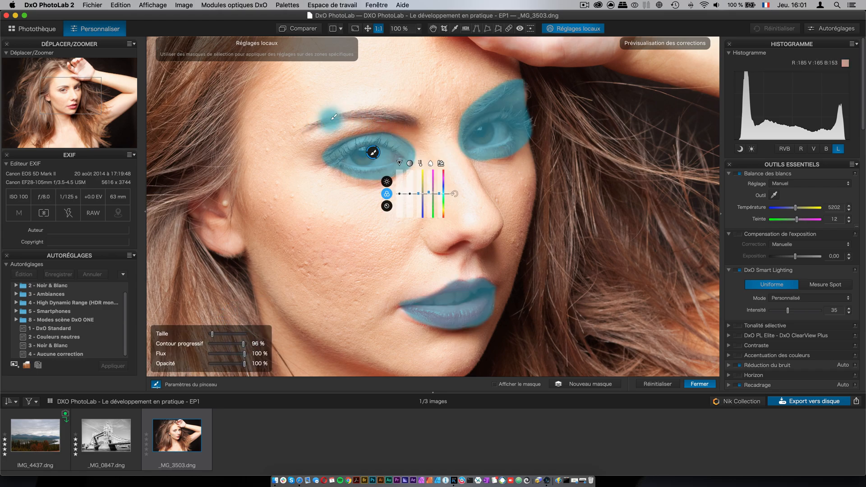
mouse_move(334, 117)
mouse_down()
mouse_move(307, 120)
mouse_move(352, 112)
mouse_move(419, 118)
mouse_up()
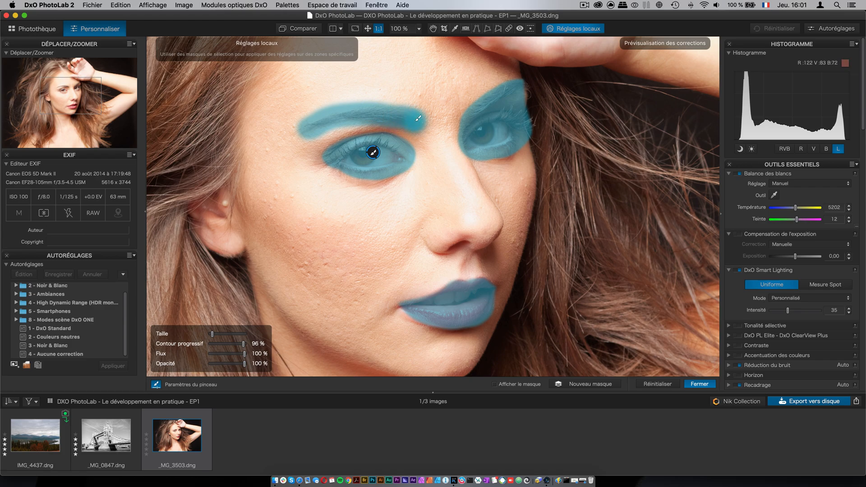
Step: Trim the mask's edges around the near eyebrow with the eraser and undo the last stroke
right_click(419, 118)
click(443, 120)
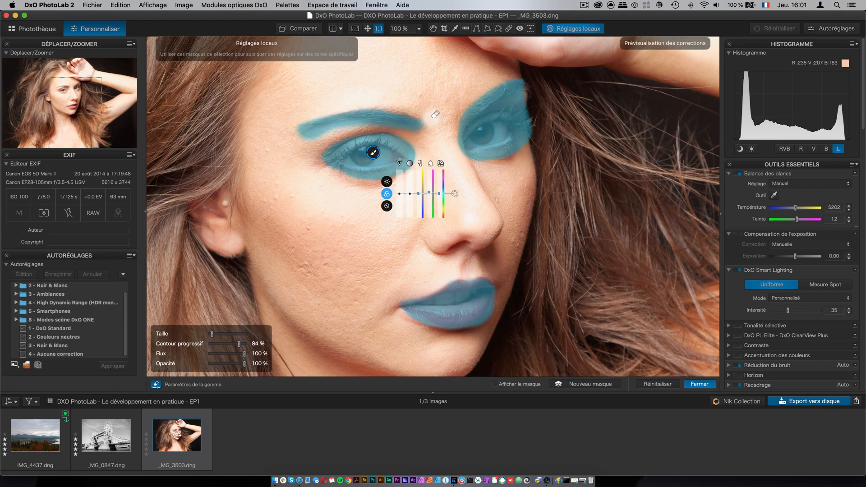
key(super+z)
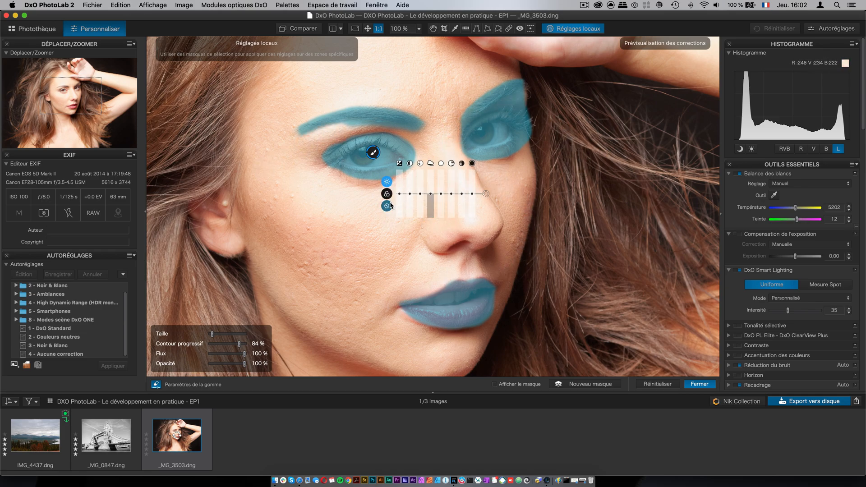
Step: Slightly raise the local microcontrast of the masked eyes, eyebrow and lips
click(387, 182)
mouse_move(420, 198)
mouse_down()
mouse_move(424, 175)
mouse_move(422, 189)
mouse_up()
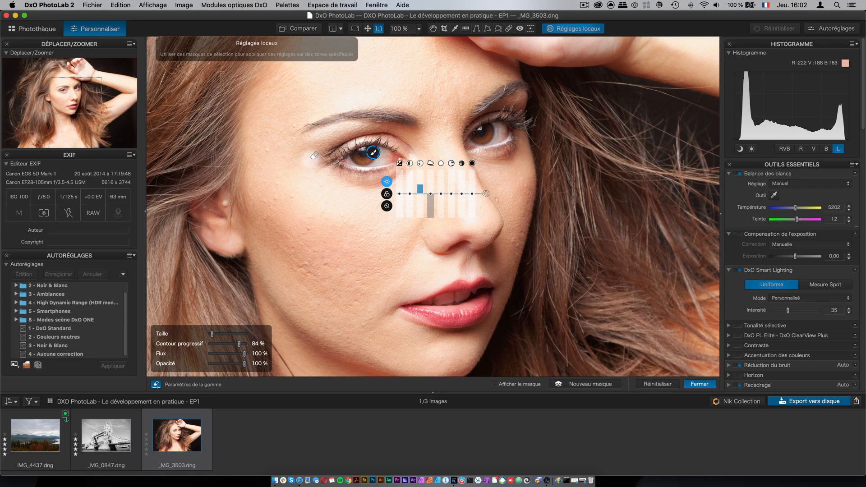
scroll(312, 155, down, 3)
scroll(312, 155, down, 3)
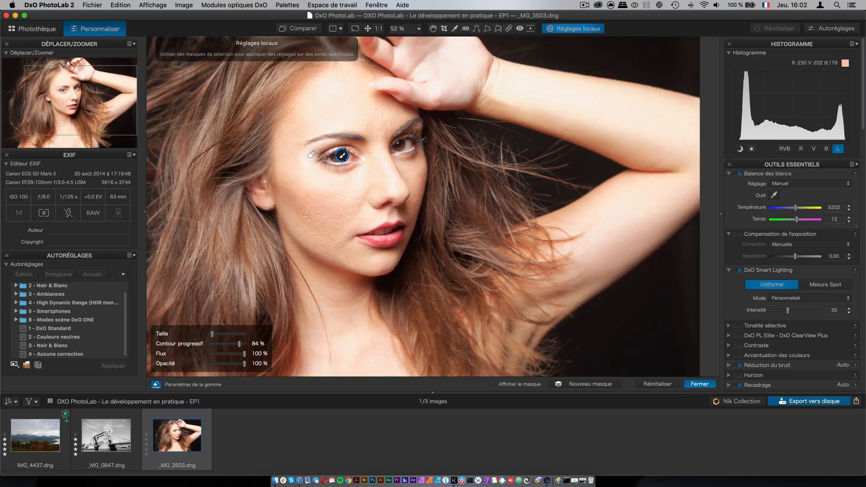
Step: Start a new local brush mask and enlarge the brush, setting Contour progressif to 100 % and Opacité to 89 %
right_click(306, 137)
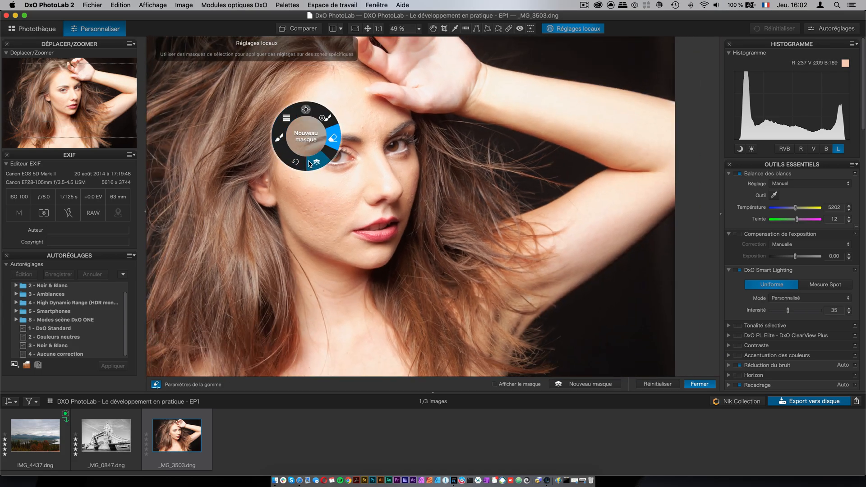
click(317, 162)
right_click(288, 138)
click(312, 147)
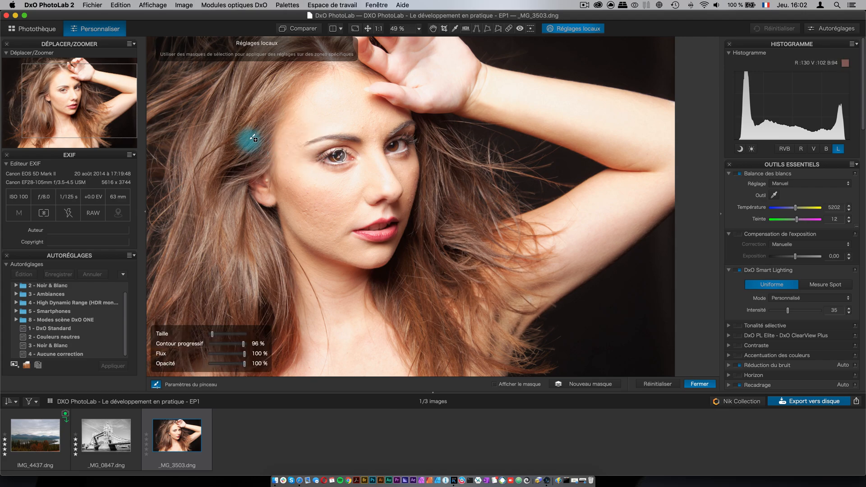
scroll(311, 153, down, 2)
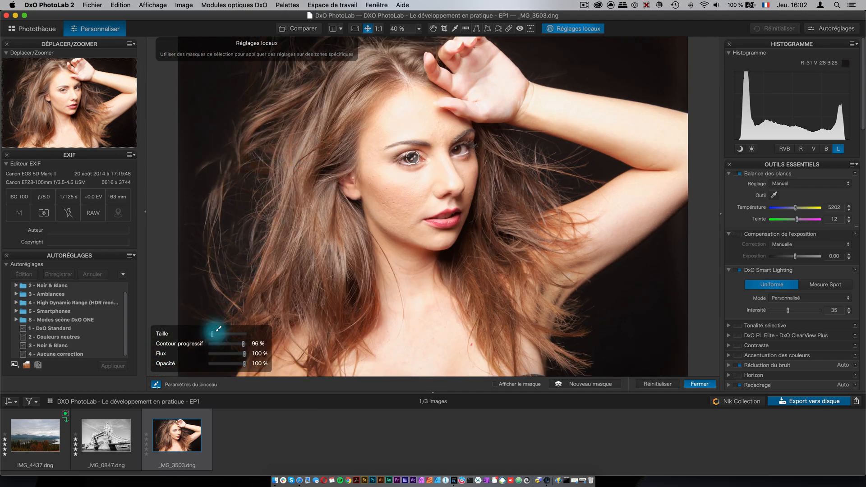
mouse_move(212, 334)
mouse_down()
mouse_move(245, 344)
mouse_move(240, 364)
mouse_up()
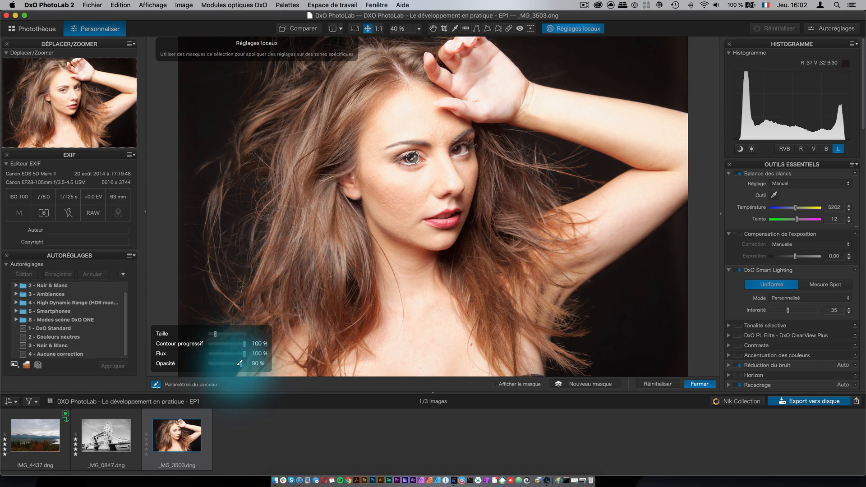
Step: Paint the hair on both sides of the face into the mask and slightly raise its local microcontrast
mouse_move(335, 308)
mouse_down()
mouse_move(301, 237)
mouse_move(304, 166)
mouse_move(328, 109)
mouse_move(301, 116)
mouse_move(302, 237)
mouse_move(280, 307)
mouse_up()
mouse_move(521, 259)
mouse_down()
mouse_move(503, 315)
mouse_move(536, 317)
mouse_move(519, 211)
mouse_move(534, 234)
mouse_move(526, 186)
mouse_move(535, 241)
mouse_up()
mouse_move(361, 104)
mouse_down()
mouse_move(397, 49)
mouse_move(312, 77)
mouse_move(251, 198)
mouse_move(261, 288)
mouse_move(322, 277)
mouse_up()
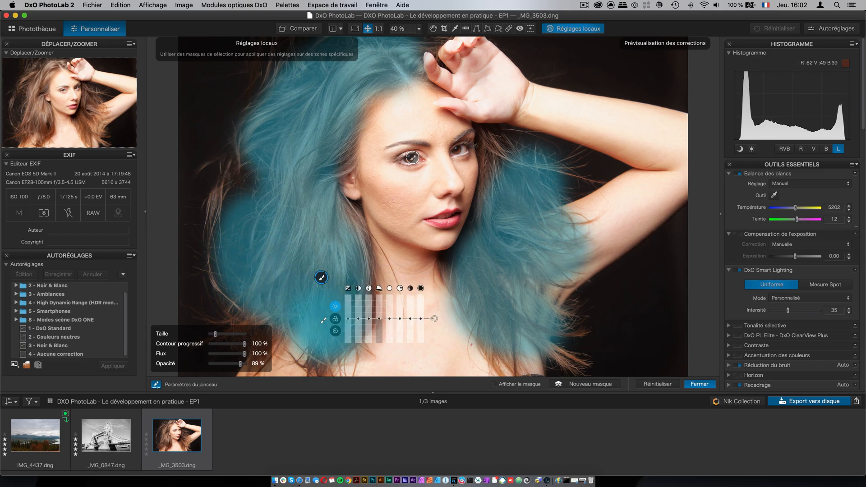
mouse_move(316, 135)
mouse_down()
mouse_move(383, 182)
mouse_move(423, 232)
mouse_up()
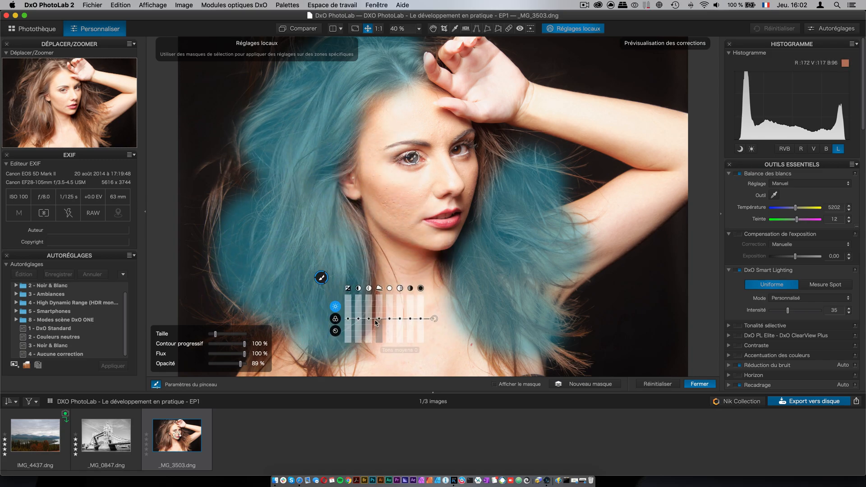
drag(369, 321, 371, 315)
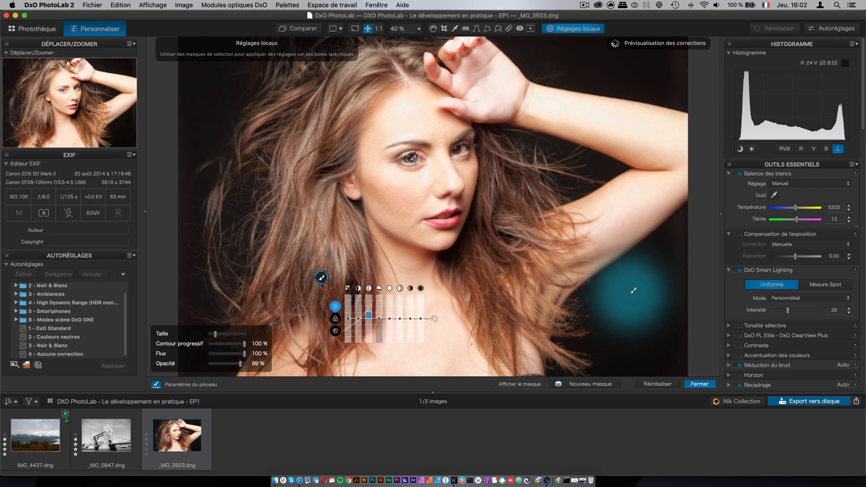
Step: Create another brush mask and paint the facial skin over the cheeks, nose and chin
right_click(512, 204)
click(523, 229)
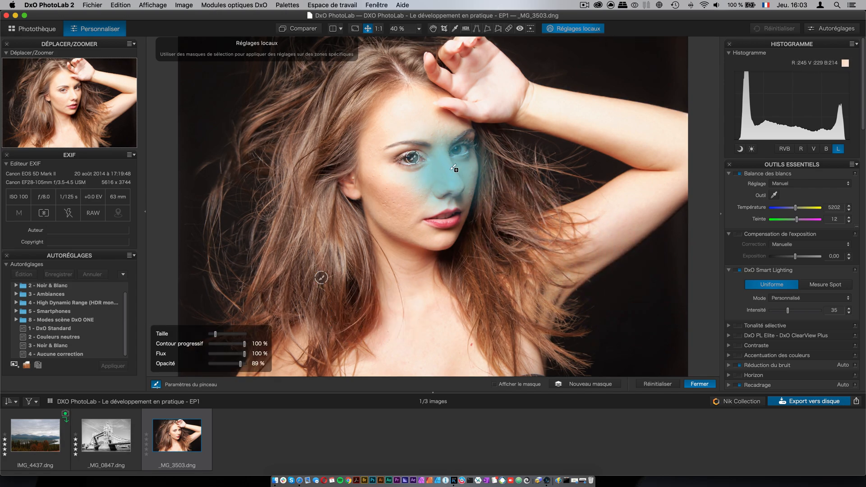
scroll(440, 243, up, 3)
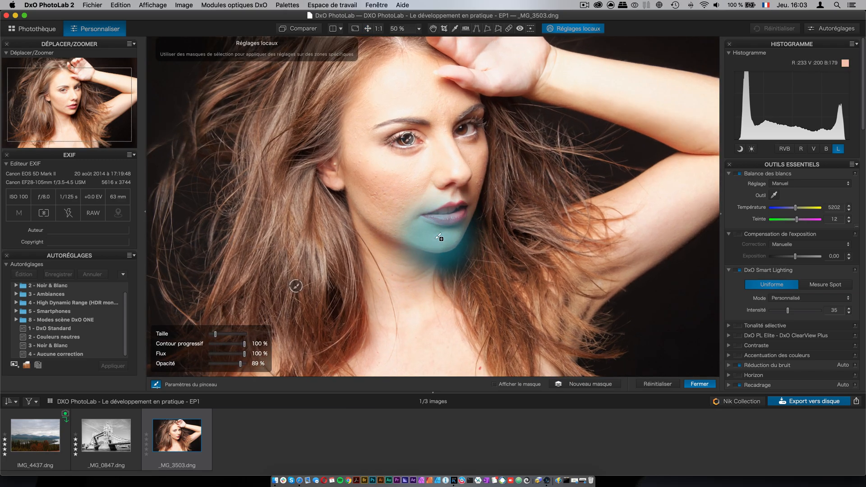
scroll(397, 180, up, 3)
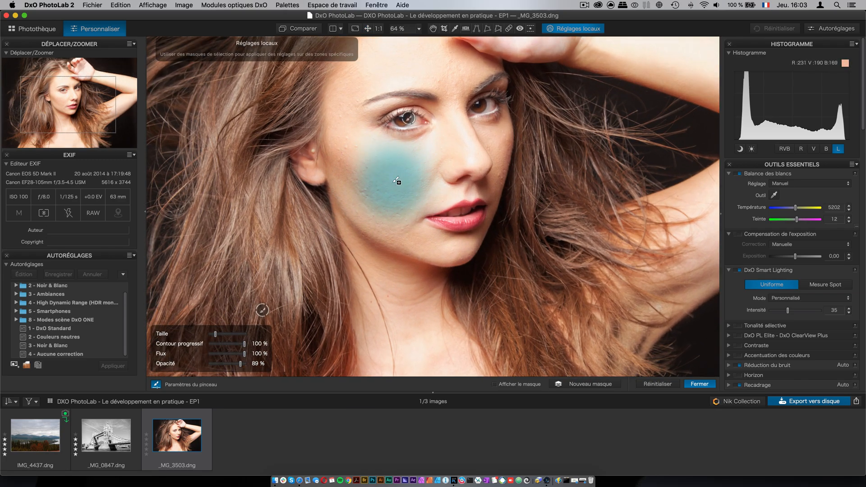
scroll(397, 180, down, 5)
scroll(421, 194, up, 6)
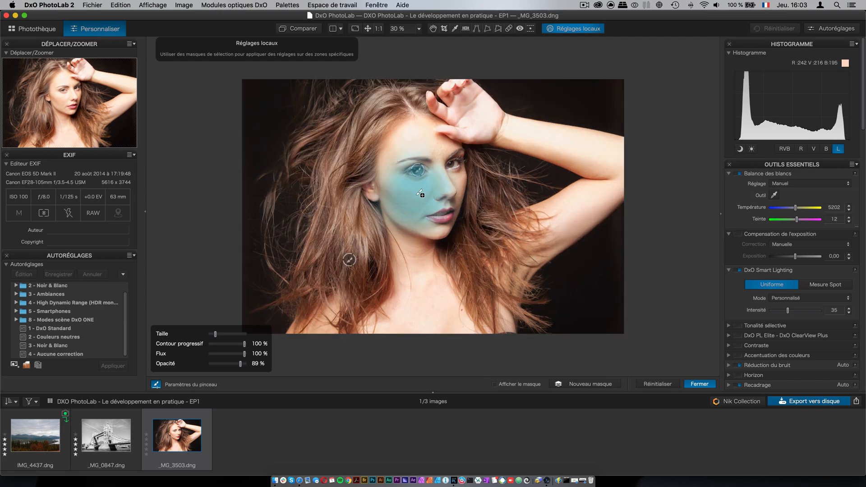
scroll(406, 197, down, 1)
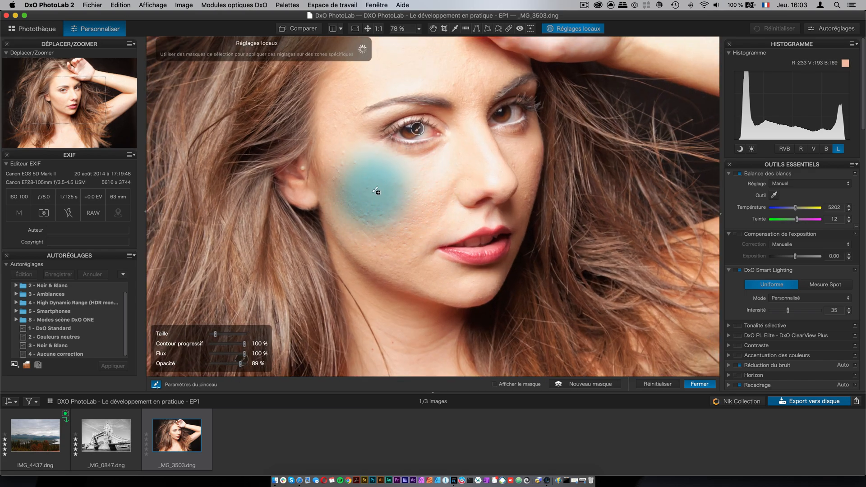
mouse_move(378, 192)
mouse_down()
mouse_move(522, 163)
mouse_move(429, 226)
mouse_move(417, 286)
mouse_move(455, 295)
mouse_move(369, 219)
mouse_move(405, 205)
mouse_up()
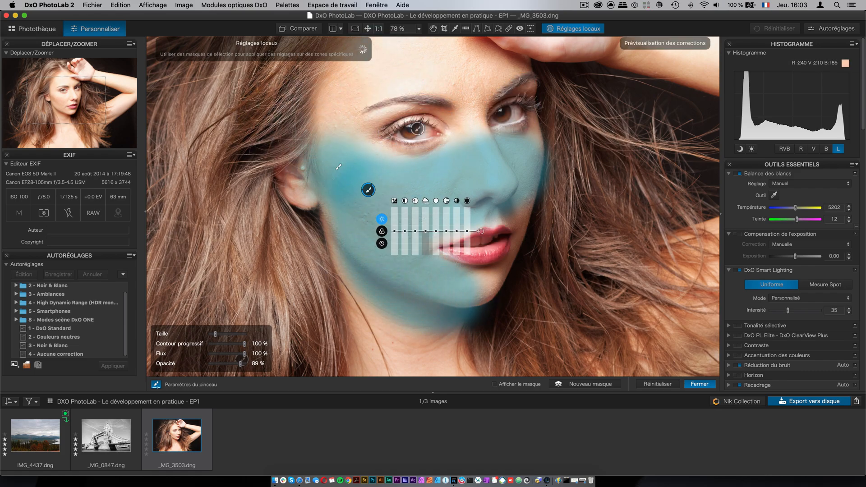
Step: Extend the skin mask over the near temple and the forehead
drag(99, 103, 100, 84)
click(382, 194)
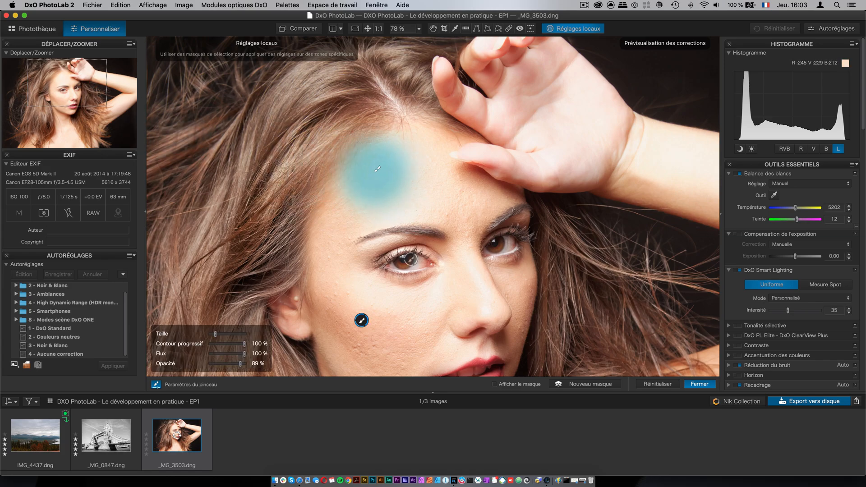
drag(345, 284, 338, 251)
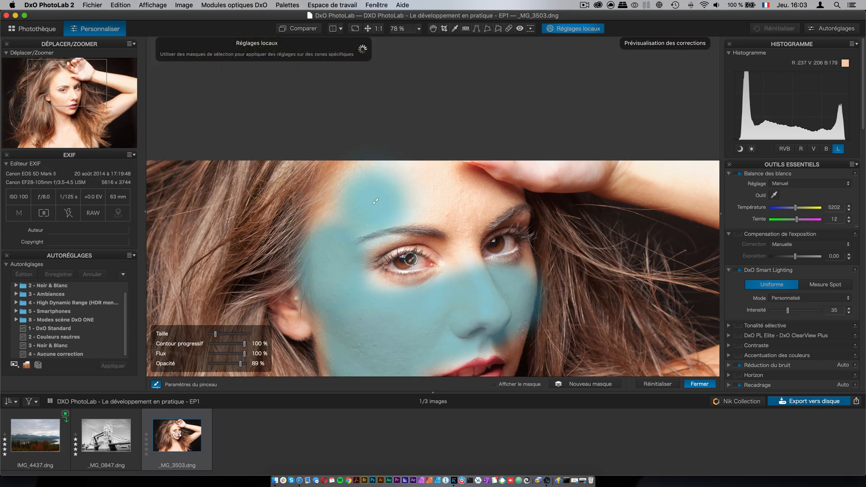
drag(370, 194, 405, 182)
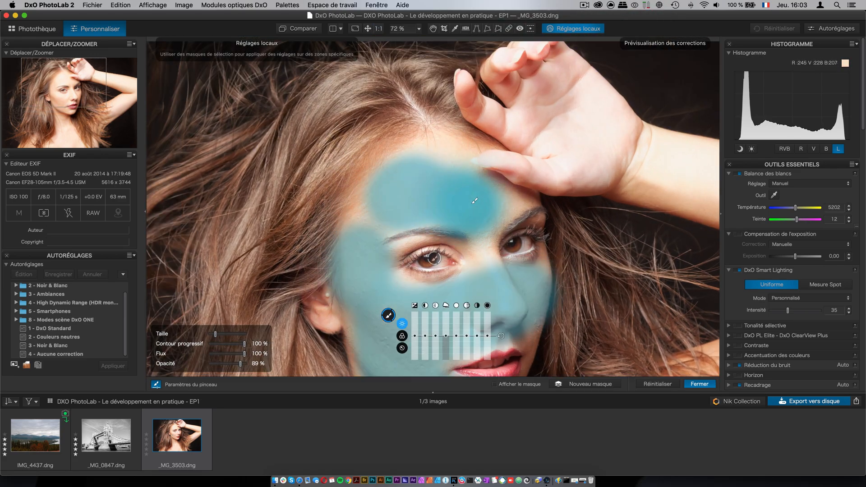
Step: Complete the skin mask on the forehead and between the eyebrows, lower its local microcontrast and close the local adjustments
mouse_move(380, 211)
mouse_down()
mouse_move(428, 174)
mouse_move(472, 206)
mouse_move(491, 202)
mouse_move(443, 168)
mouse_move(487, 289)
mouse_up()
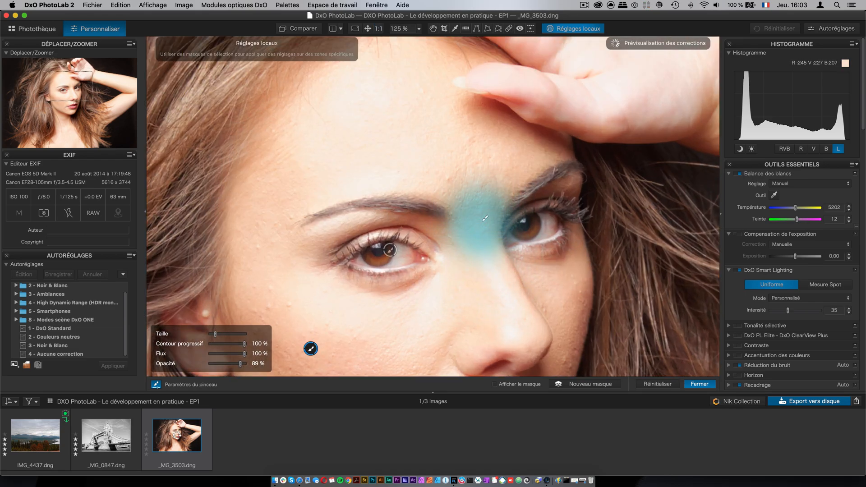
drag(480, 283, 481, 171)
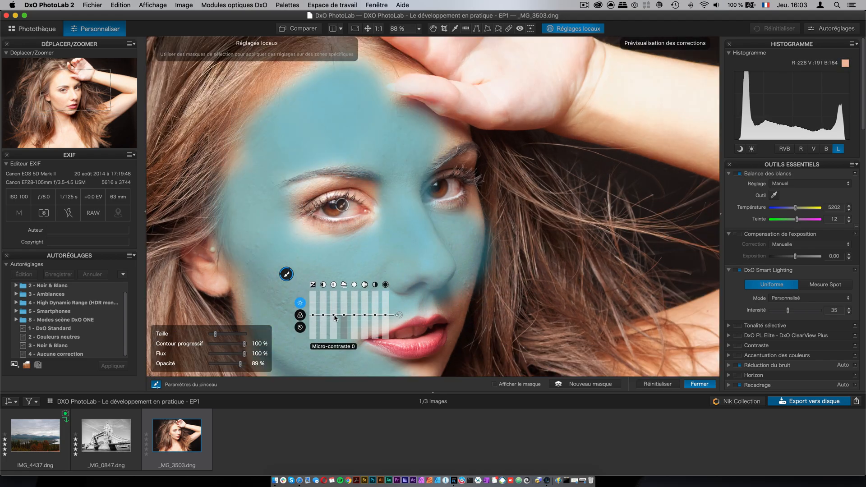
mouse_move(335, 318)
mouse_down()
mouse_move(342, 353)
mouse_move(334, 330)
mouse_up()
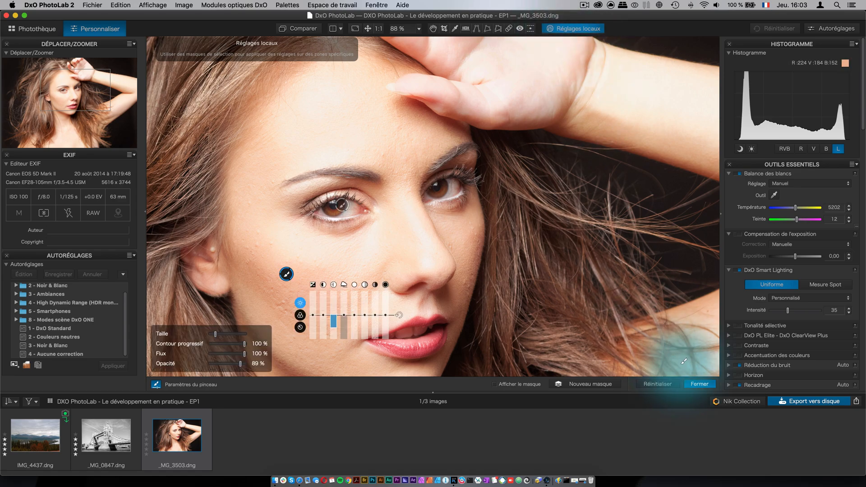
click(700, 384)
Step: Activate the Réparation tool with a brush width of 16 and remove the blemishes on the cheek below the near eye
scroll(292, 298, up, 10)
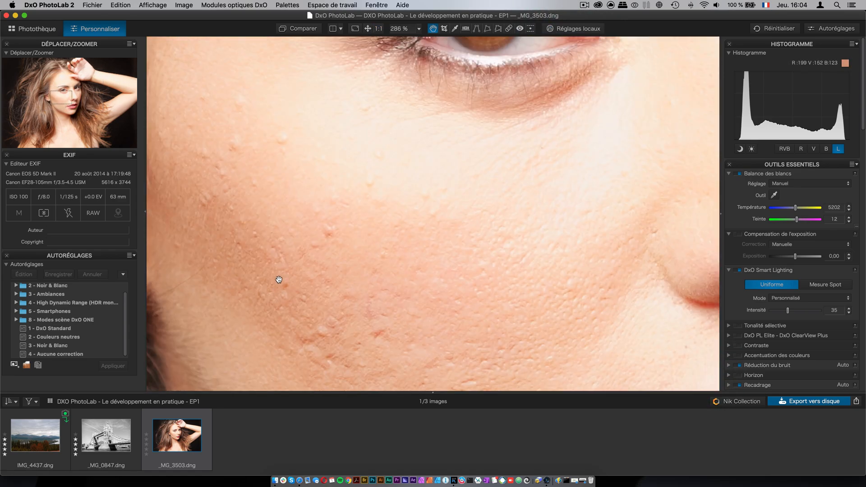
drag(279, 281, 371, 297)
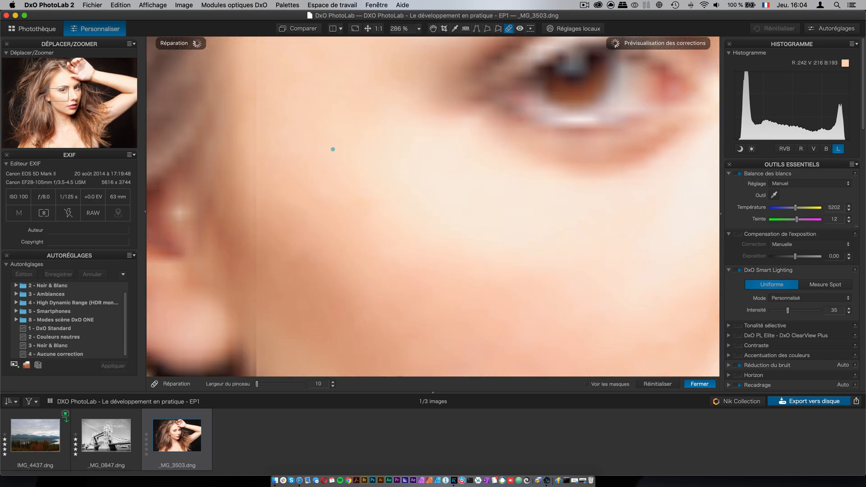
drag(258, 384, 260, 384)
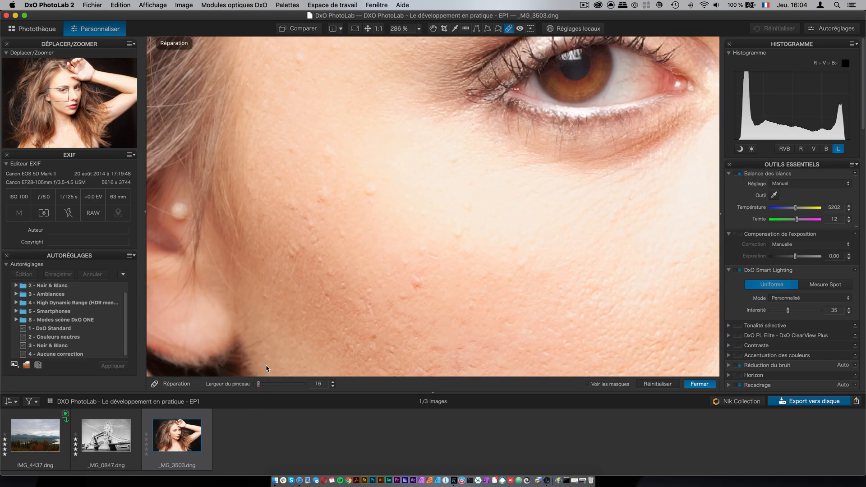
click(328, 155)
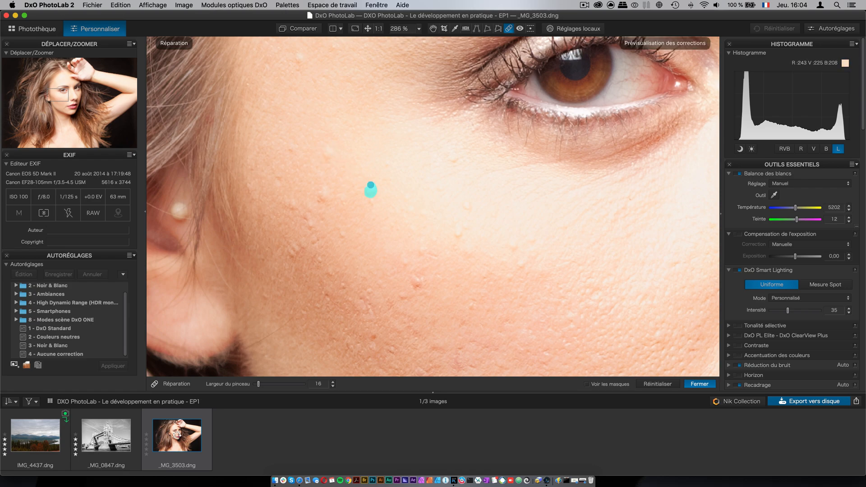
click(456, 159)
click(467, 206)
click(321, 199)
drag(313, 229, 313, 230)
drag(419, 246, 431, 258)
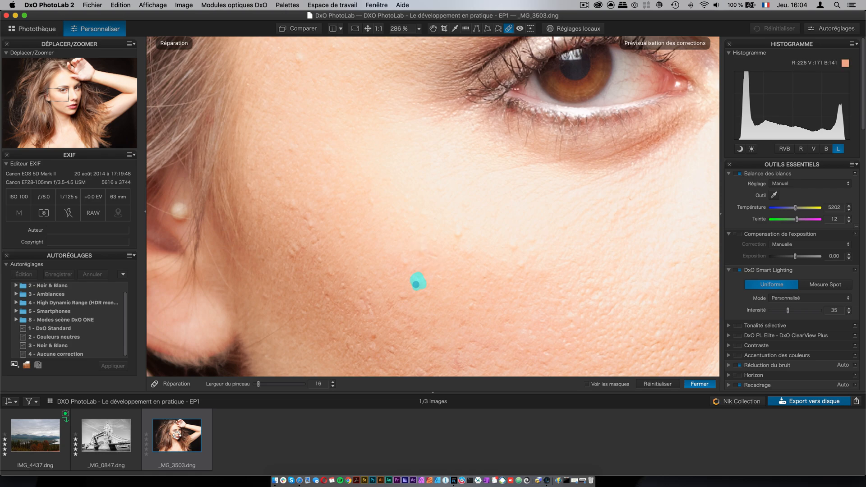
Step: Repair the remaining bumps and red spots across the middle of the cheek and toward the ear
drag(370, 292, 371, 293)
click(413, 254)
click(509, 242)
click(530, 238)
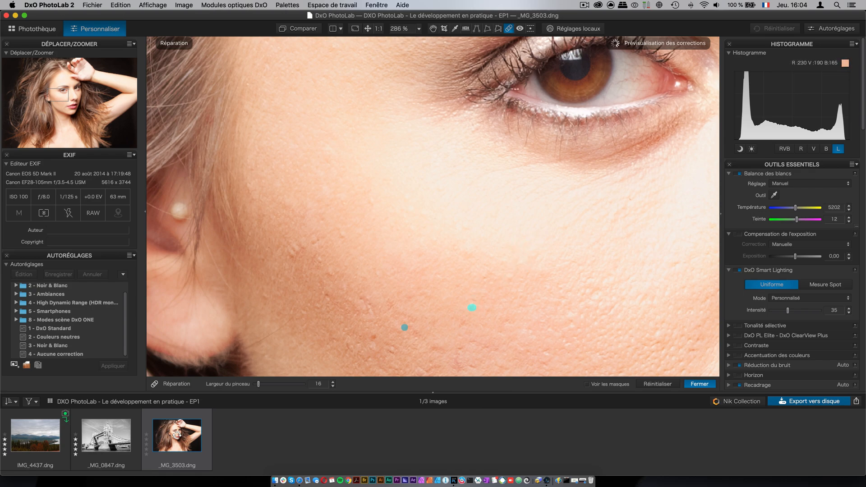
click(373, 338)
click(292, 252)
drag(247, 184, 251, 191)
drag(262, 294, 270, 298)
click(374, 342)
click(393, 349)
mouse_move(456, 361)
mouse_down()
mouse_move(472, 366)
mouse_move(426, 373)
mouse_up()
click(412, 259)
click(436, 271)
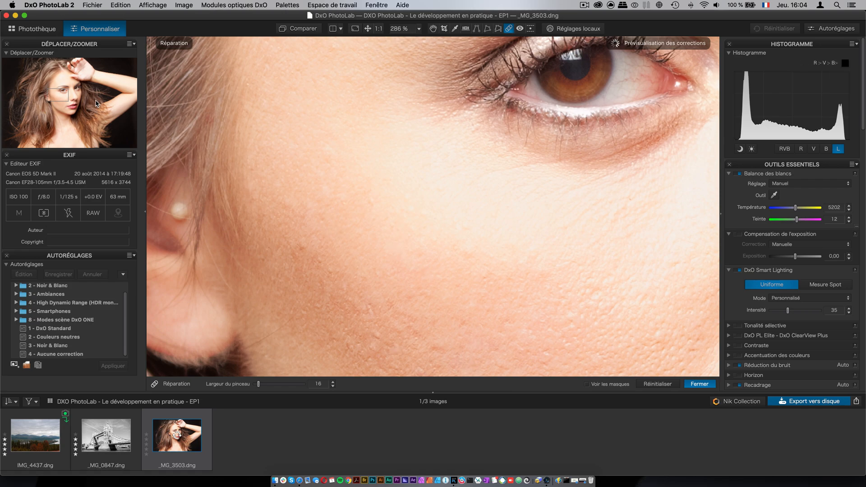
Step: Repair the scars and blemishes on the lower cheek between the earlobe and the mouth
drag(62, 96, 64, 101)
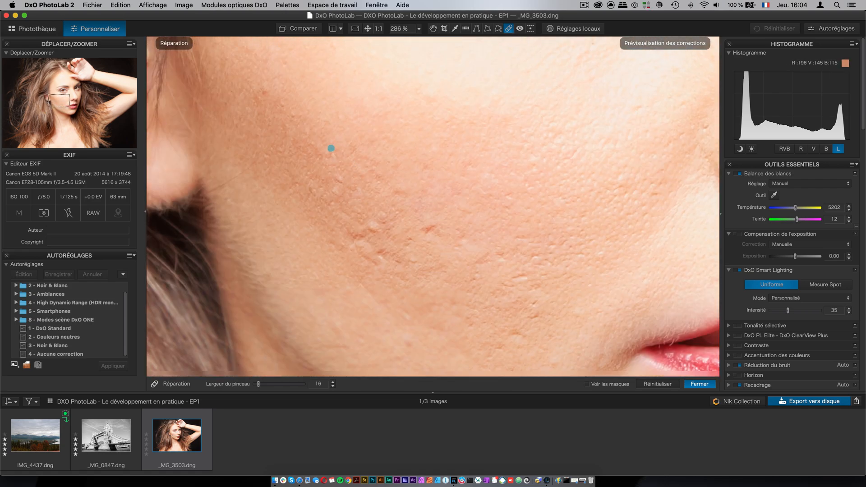
drag(328, 158, 332, 152)
click(361, 235)
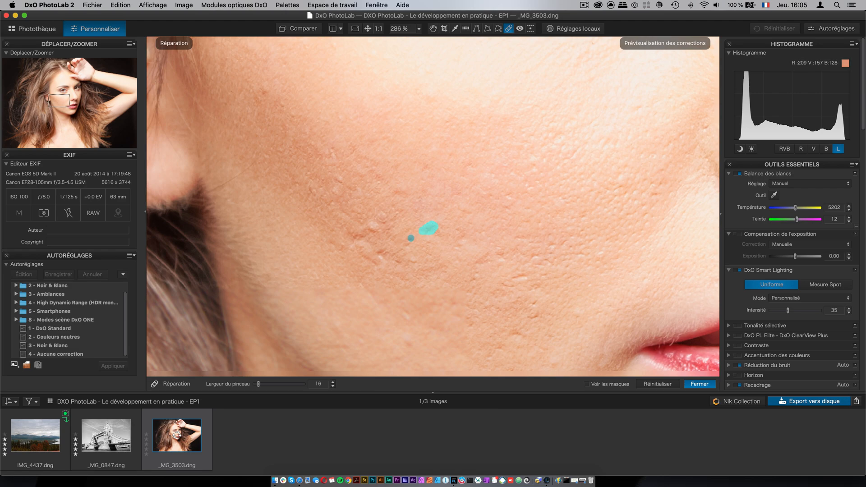
click(410, 240)
click(383, 253)
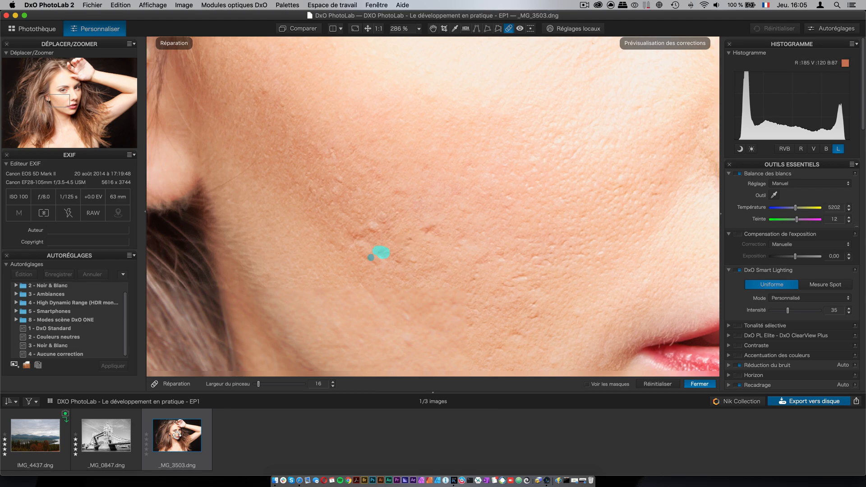
mouse_move(379, 262)
mouse_down()
mouse_move(357, 244)
mouse_move(404, 261)
mouse_up()
click(413, 260)
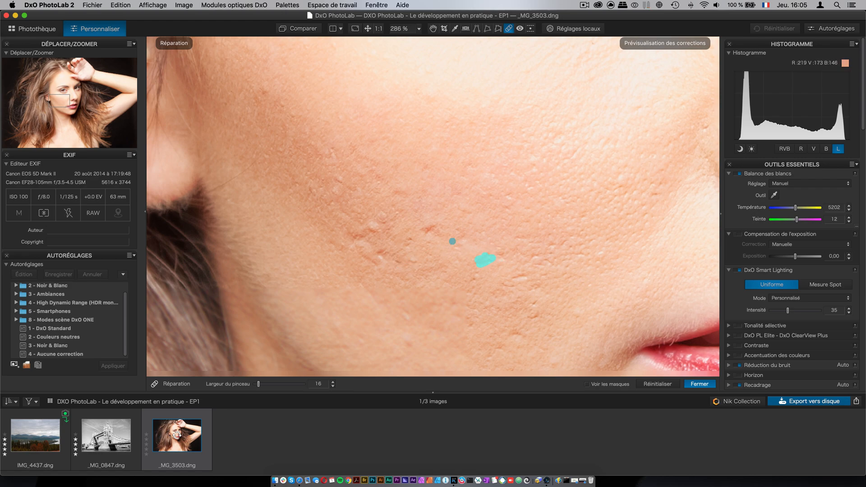
drag(423, 233, 434, 231)
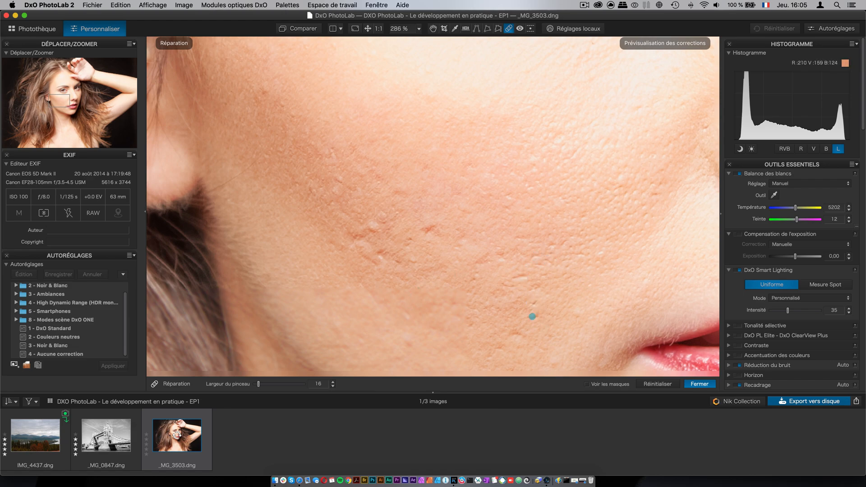
click(535, 304)
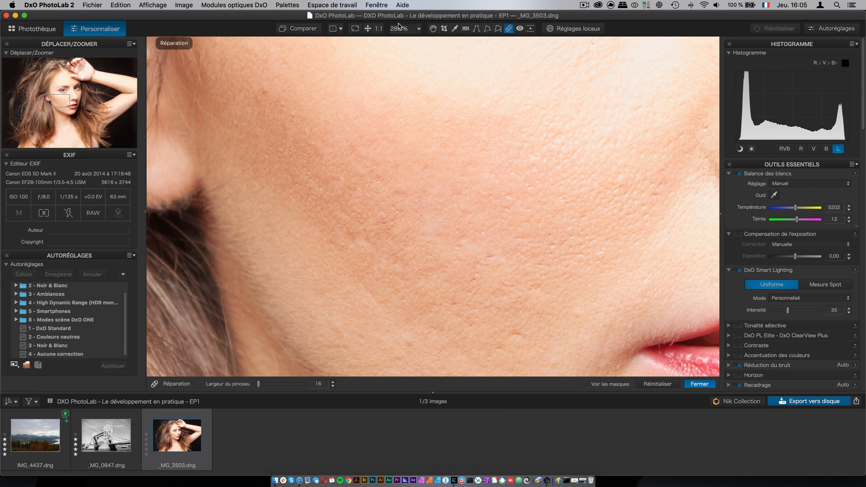
Step: Inspect the retouched skin with the whole photo in view, at 100 % and at 200 %
click(367, 29)
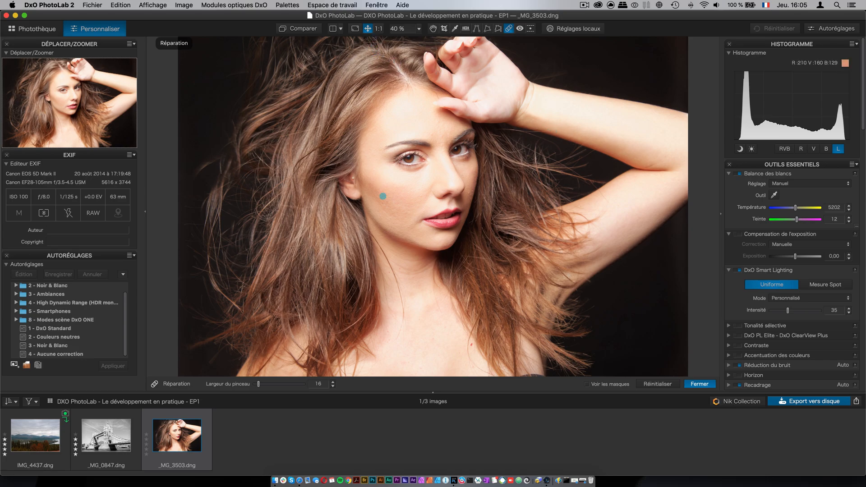
click(378, 28)
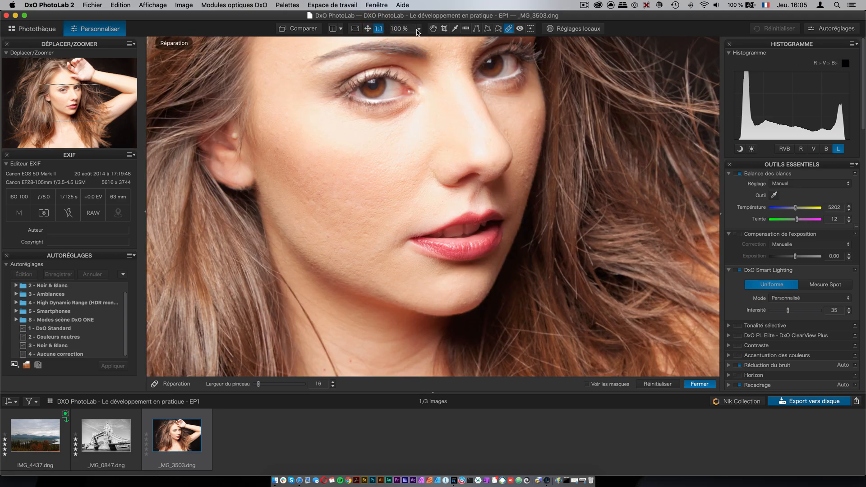
click(418, 29)
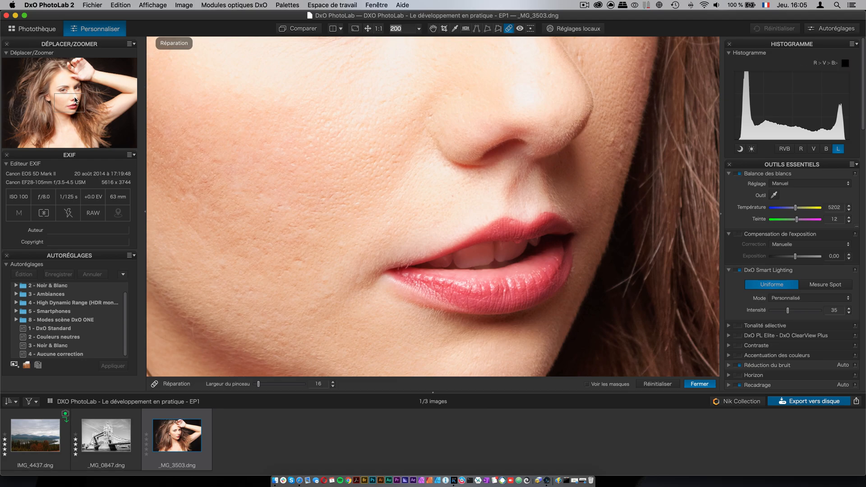
Step: Repair the small bumps along the edge of the far cheek, beside the nose and below the far eye
drag(73, 94, 74, 86)
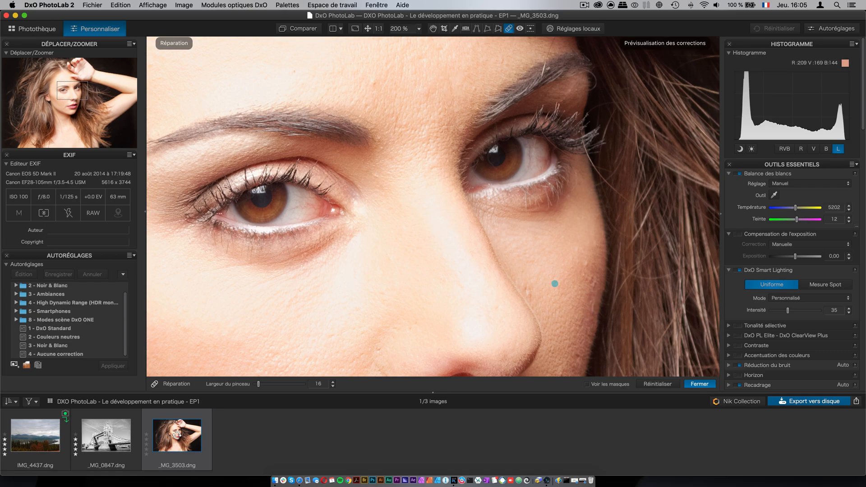
click(74, 101)
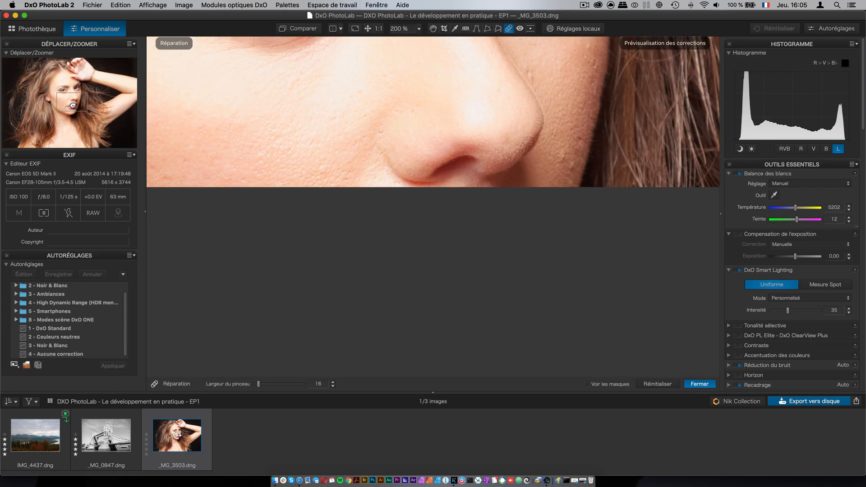
drag(73, 100, 74, 97)
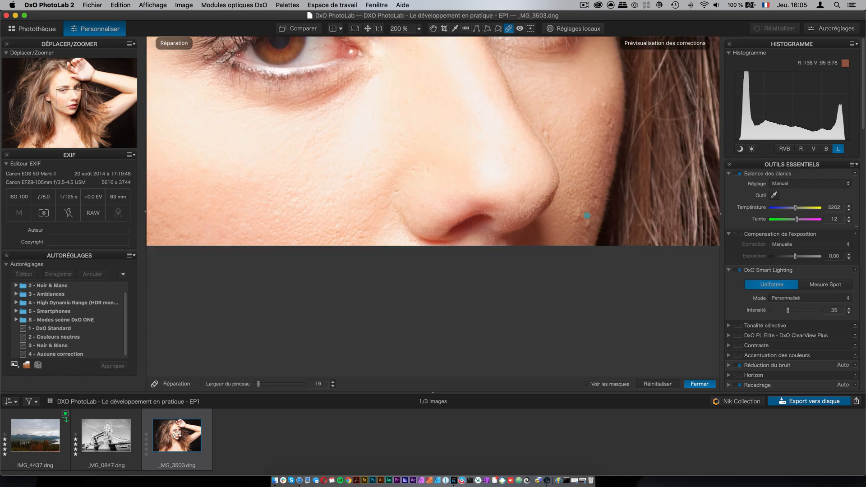
mouse_move(580, 211)
mouse_down()
mouse_move(575, 224)
mouse_move(586, 226)
mouse_up()
drag(595, 195, 597, 201)
drag(605, 116, 611, 126)
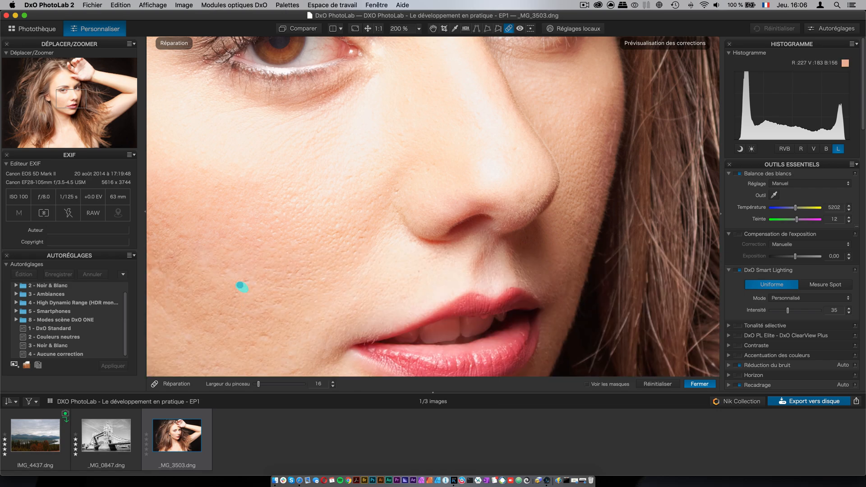
Step: Repair the remaining marks on the lower near cheek, close the Réparation tool and check the face at 100 % and in full
drag(243, 287, 245, 284)
mouse_move(266, 335)
mouse_down()
mouse_move(277, 301)
mouse_move(259, 303)
mouse_up()
click(228, 249)
click(700, 384)
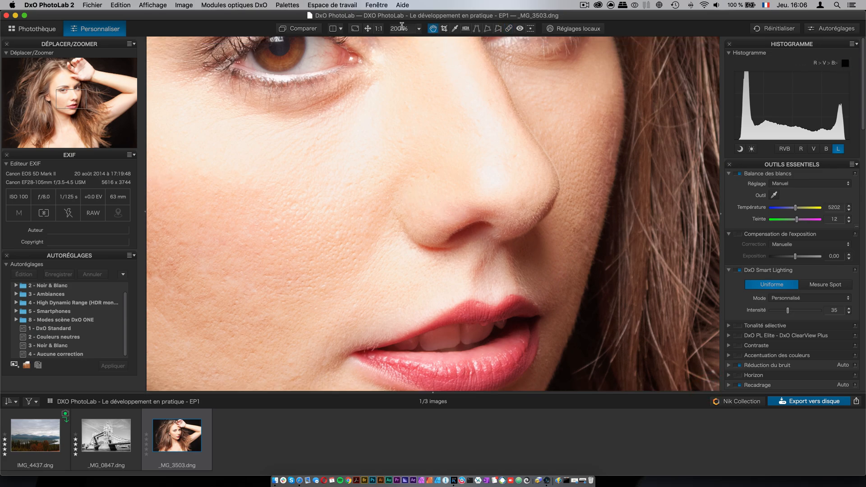
click(378, 29)
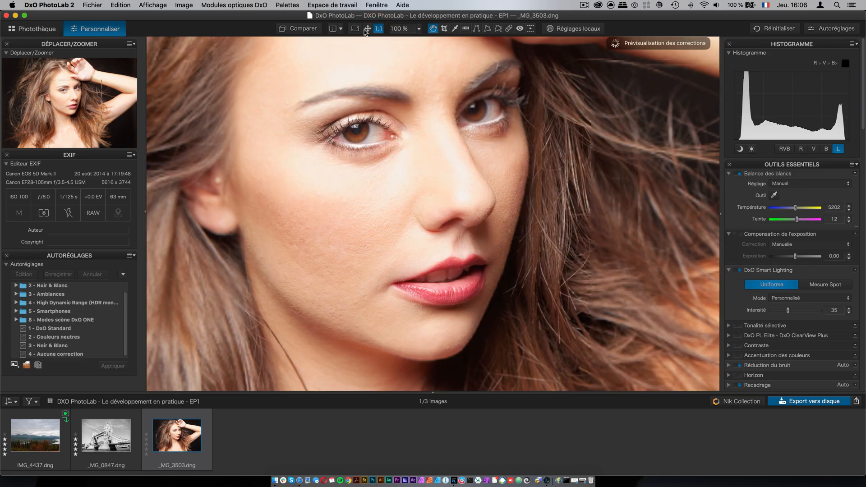
click(367, 29)
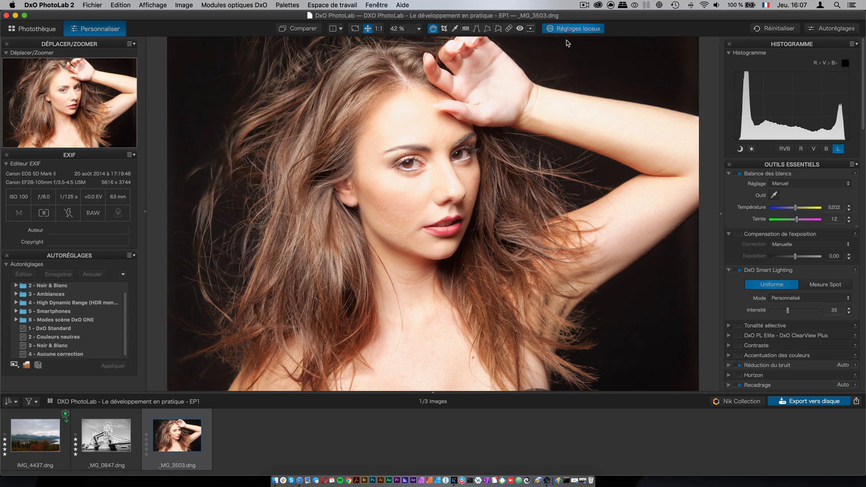
Step: Brush a Réglages locaux mask over the palm and forearm and slightly lower its highlights
click(574, 29)
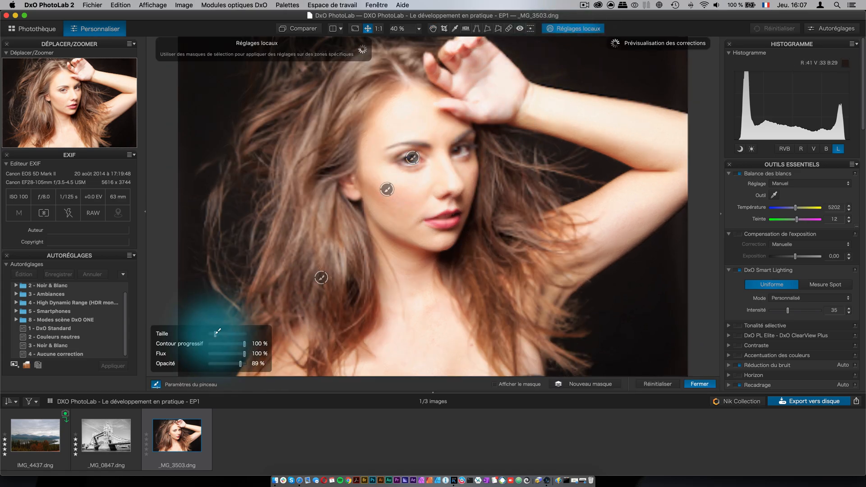
mouse_move(507, 94)
mouse_down()
mouse_move(497, 81)
mouse_move(499, 91)
mouse_move(671, 138)
mouse_move(667, 183)
mouse_up()
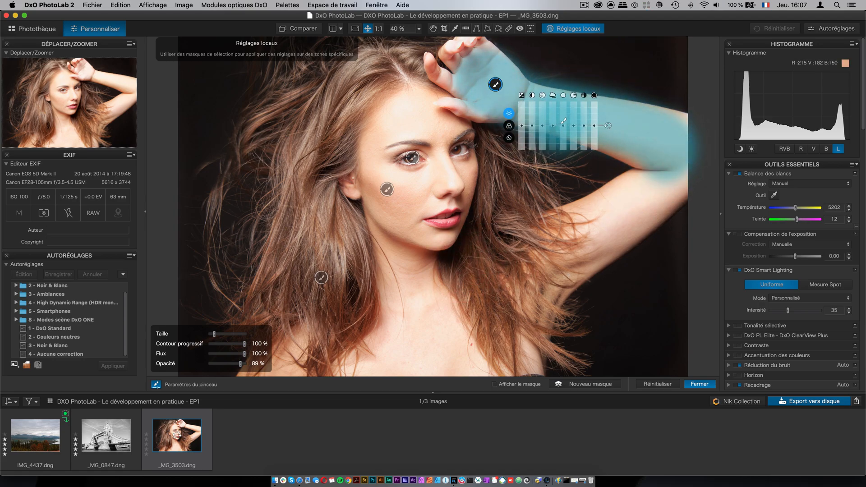
mouse_move(563, 126)
mouse_down()
mouse_move(564, 142)
mouse_move(571, 130)
mouse_up()
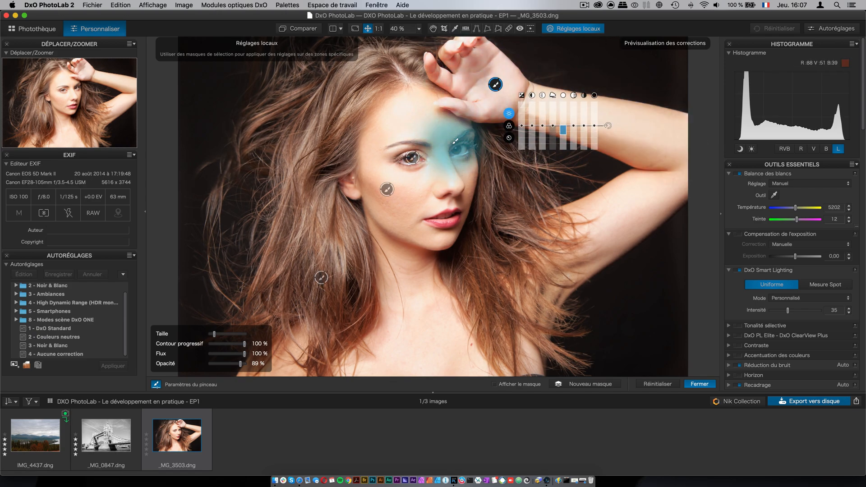
Step: Create a new local mask and brush it over the raised hand and fingers
right_click(438, 128)
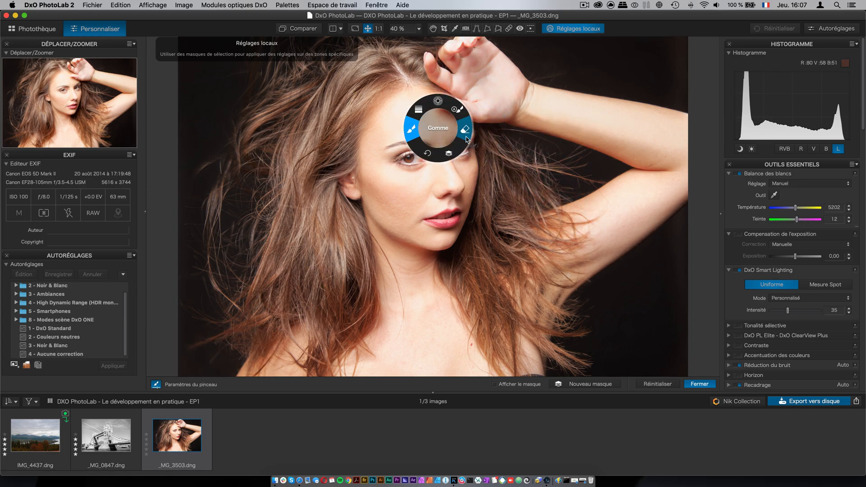
click(465, 129)
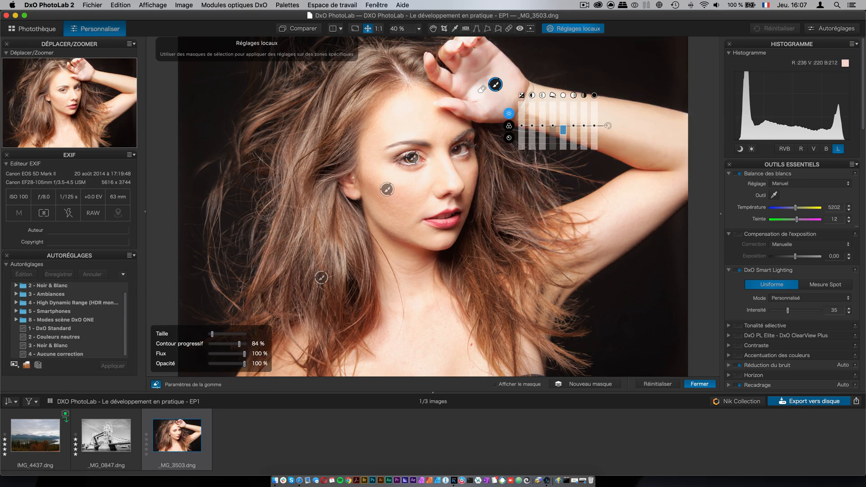
right_click(422, 85)
click(435, 109)
mouse_move(495, 89)
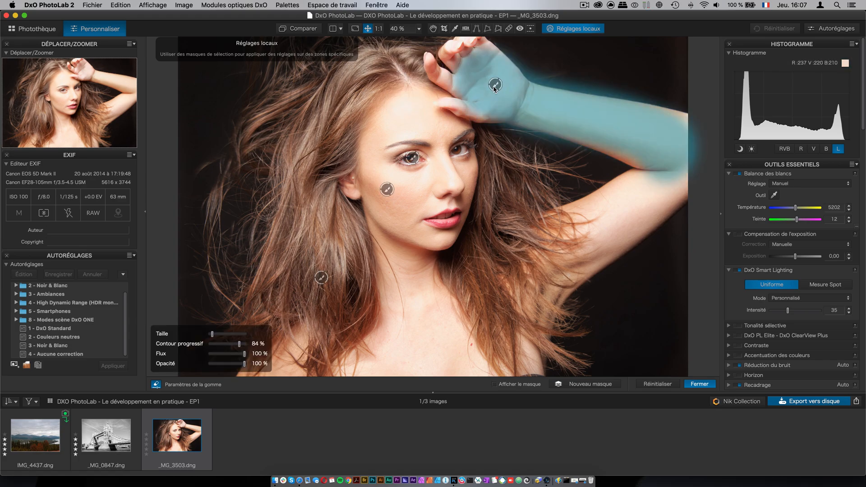
right_click(407, 90)
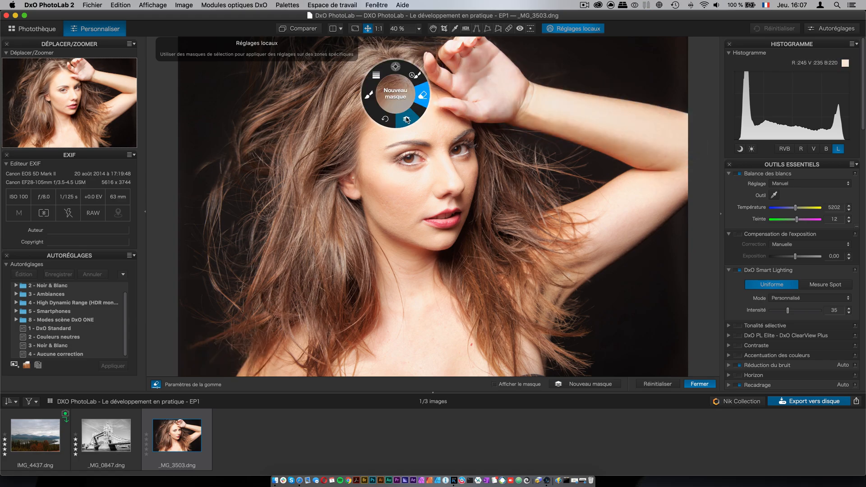
click(411, 121)
right_click(395, 74)
click(370, 76)
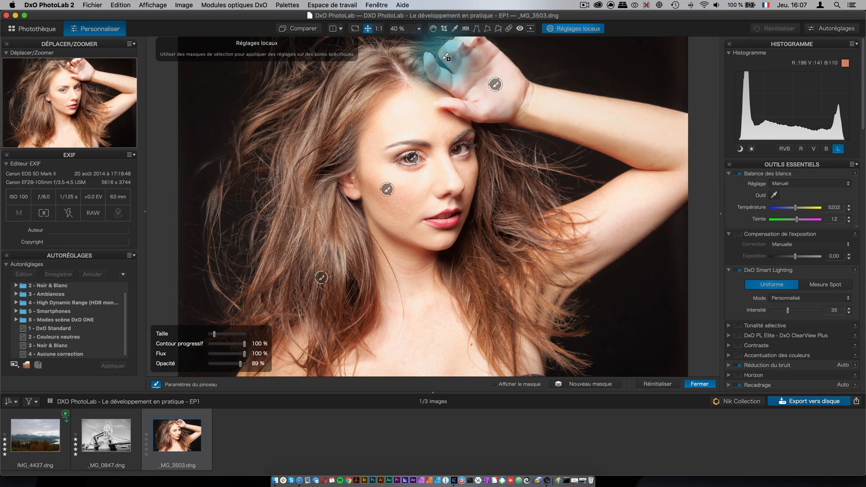
mouse_move(452, 71)
mouse_down()
mouse_move(474, 63)
mouse_move(489, 71)
mouse_move(492, 91)
mouse_move(505, 97)
mouse_move(495, 89)
mouse_move(470, 95)
mouse_move(487, 76)
mouse_move(473, 59)
mouse_move(494, 88)
mouse_up()
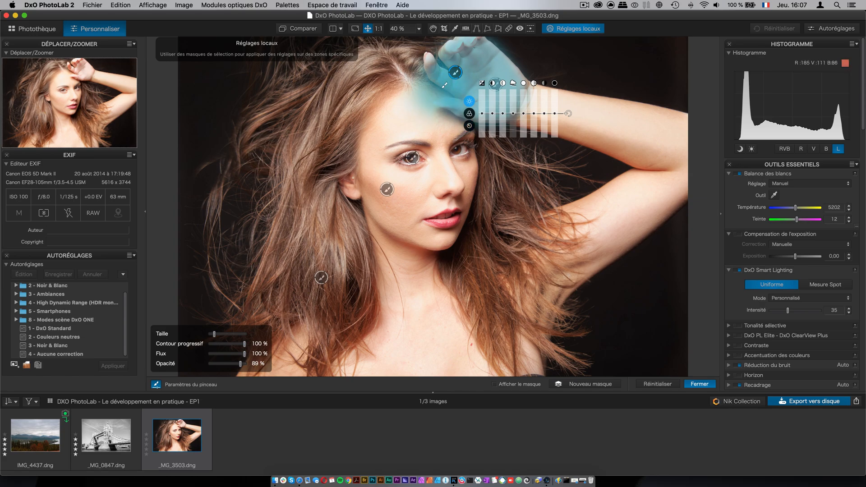
Step: Shift the temperature and tint of the hand mask to reduce the redness, and close Réglages locaux
click(469, 113)
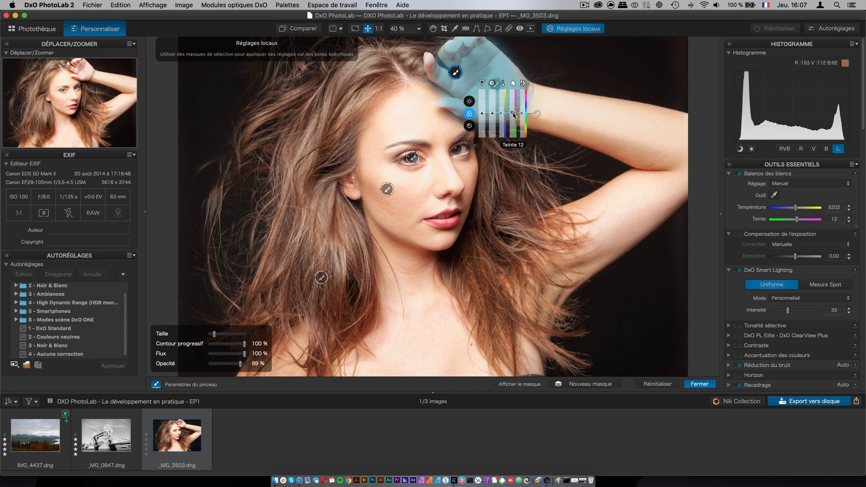
mouse_move(515, 115)
mouse_down()
mouse_move(521, 112)
mouse_move(503, 116)
mouse_up()
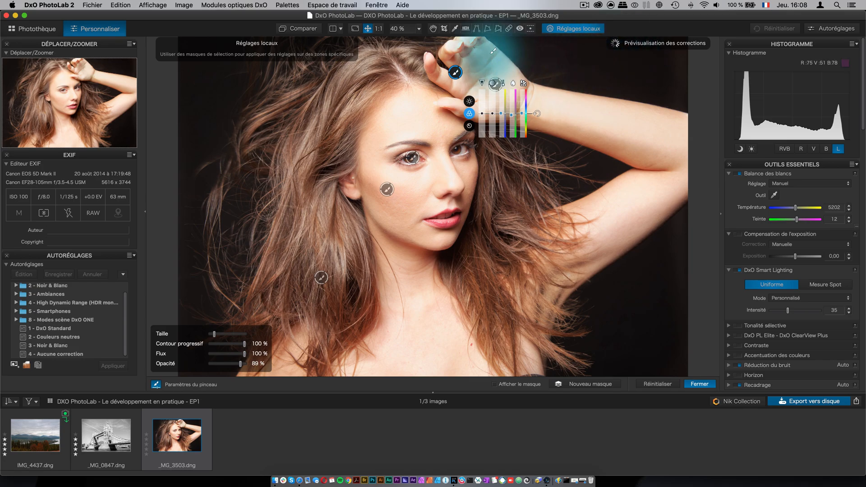
click(700, 384)
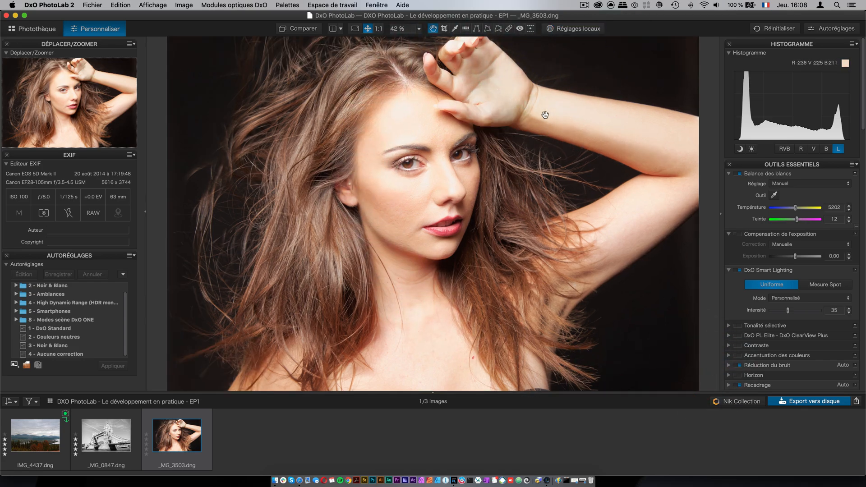
Step: Reopen the hand's local mask, fine-tune its temperature and tint correction, and close Réglages locaux
click(562, 28)
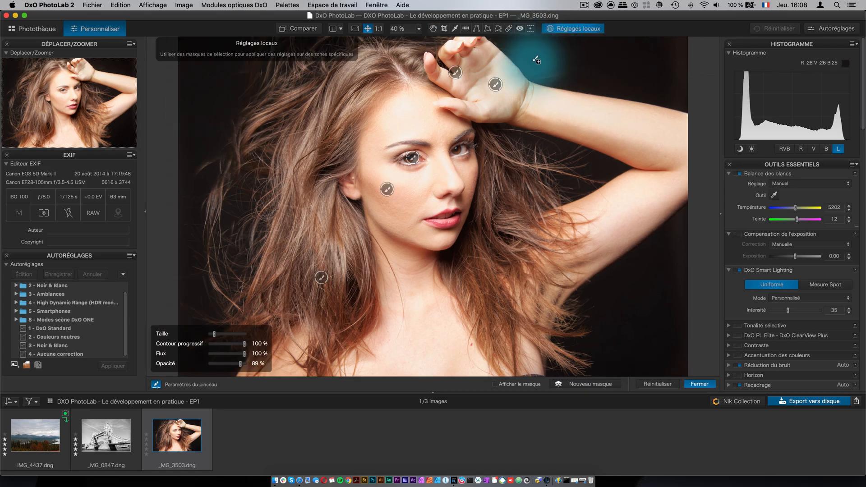
click(455, 72)
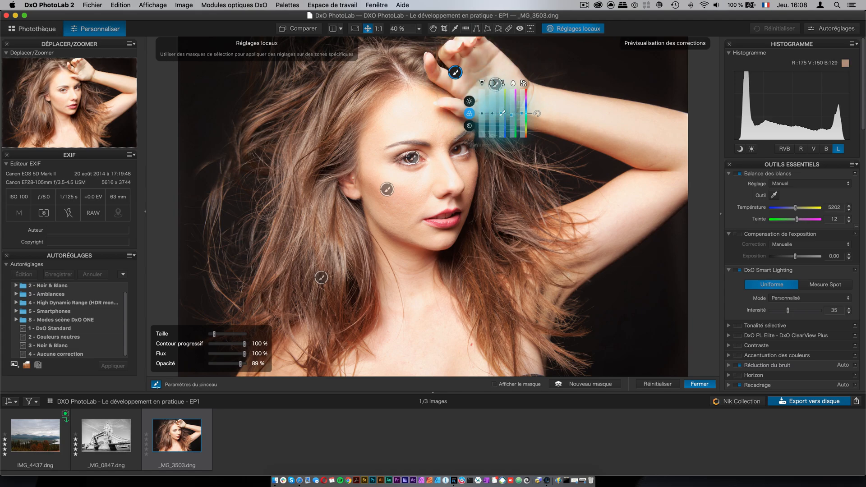
drag(512, 115, 501, 113)
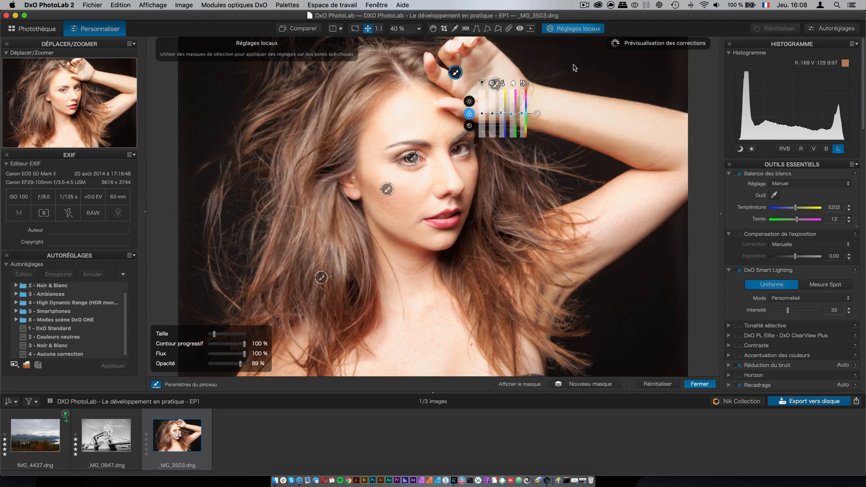
click(700, 384)
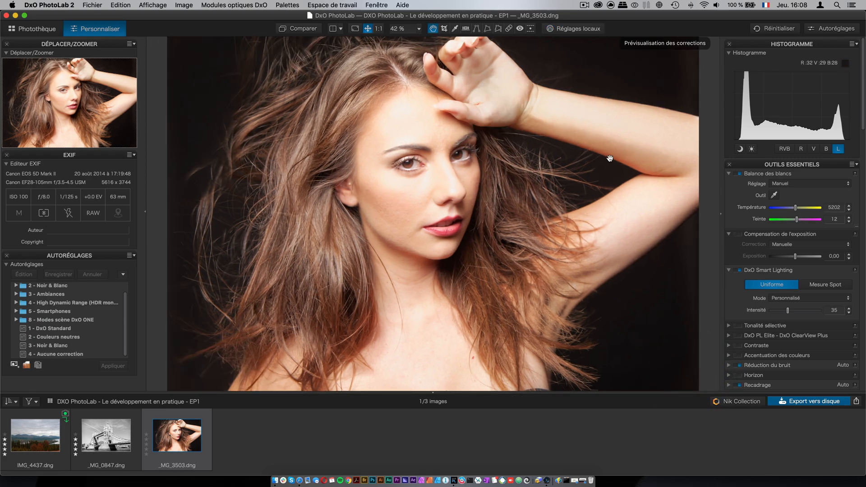
Step: Compare the corrected portrait repeatedly with its uncorrected version, with the whole photo in view
scroll(491, 194, down, 4)
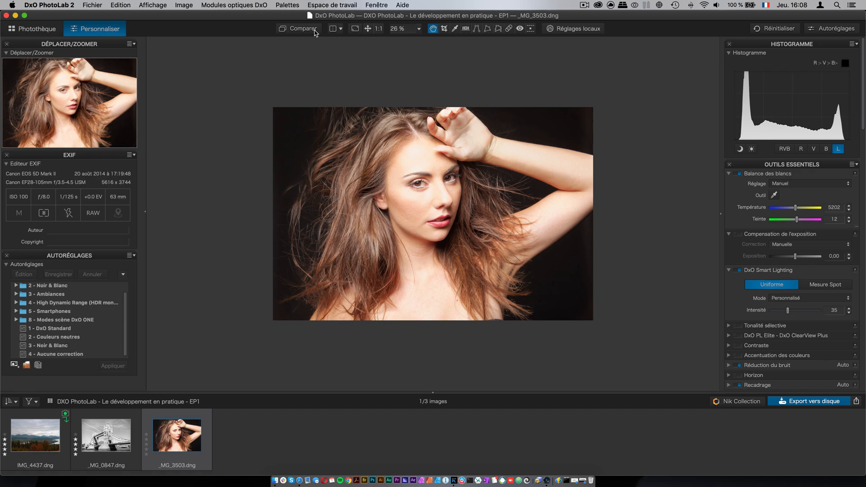
click(315, 30)
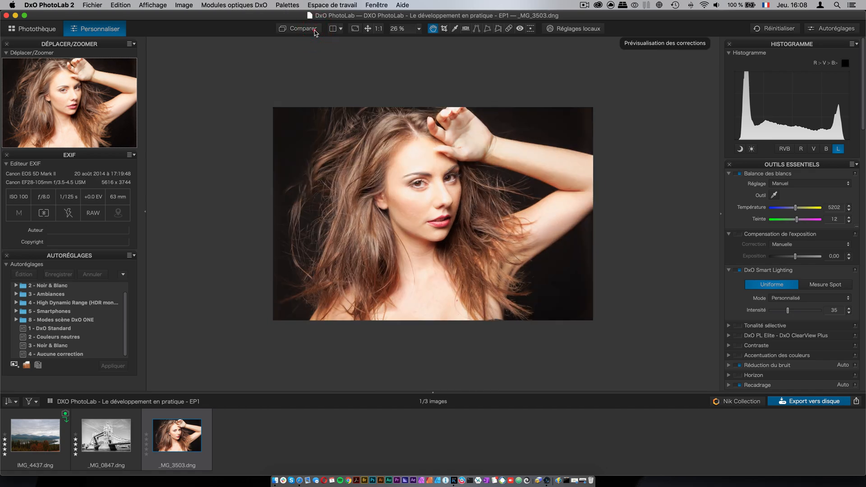
scroll(436, 150, up, 4)
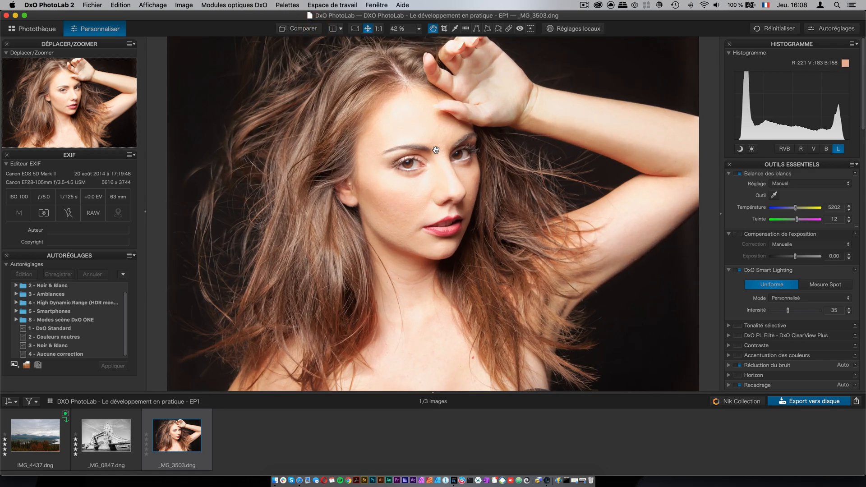
scroll(424, 136, down, 1)
click(315, 30)
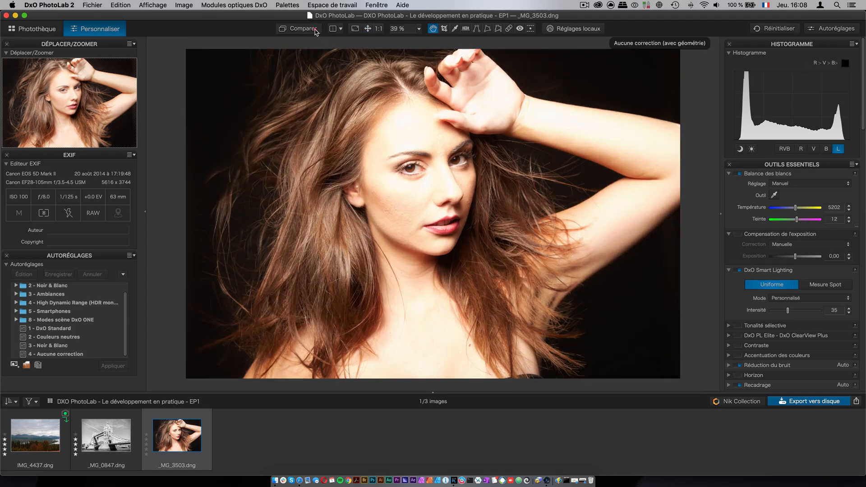
click(315, 31)
click(315, 31)
click(315, 31)
click(315, 30)
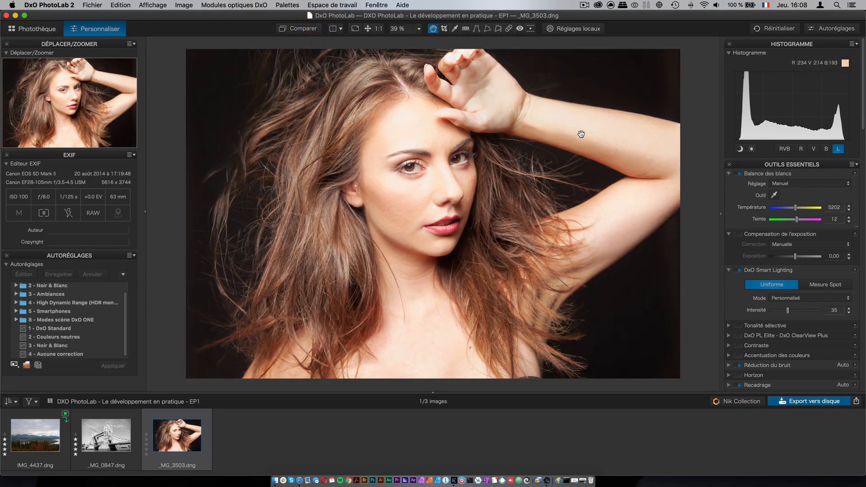
click(294, 30)
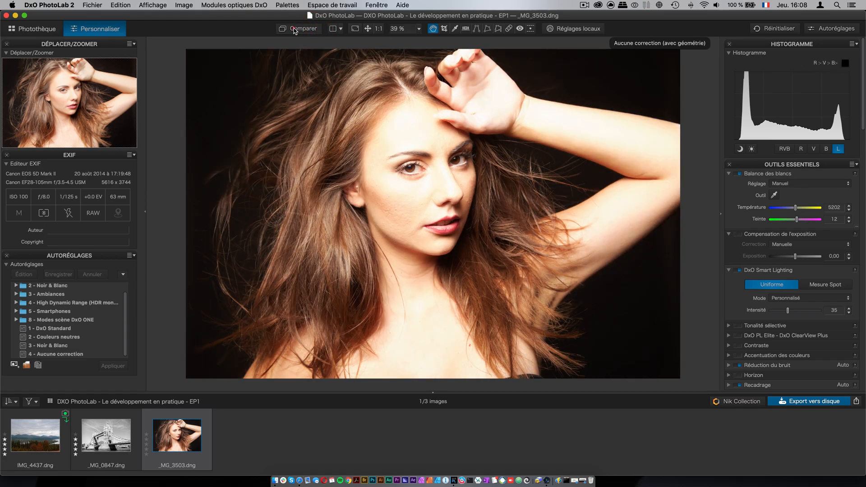
click(294, 31)
click(294, 30)
click(295, 30)
click(294, 30)
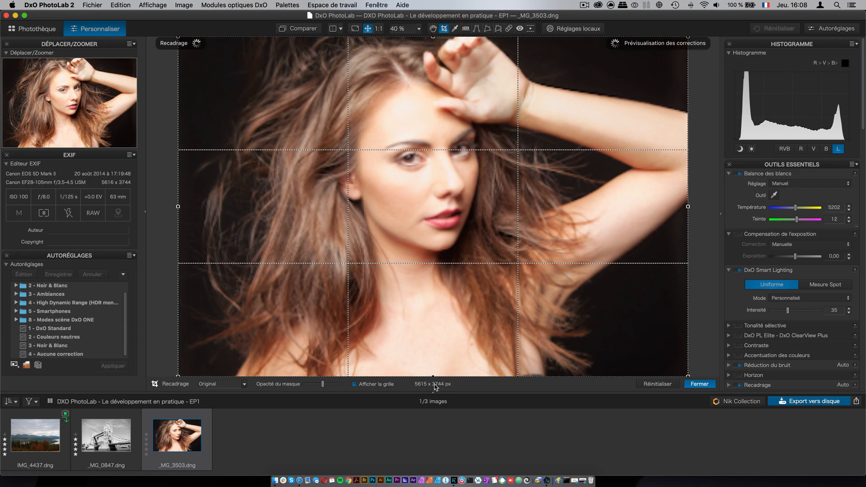
Step: Crop the portrait slightly from its lower edge in the Original ratio to about 5555 x 3703 px and close Recadrage
drag(433, 376, 433, 373)
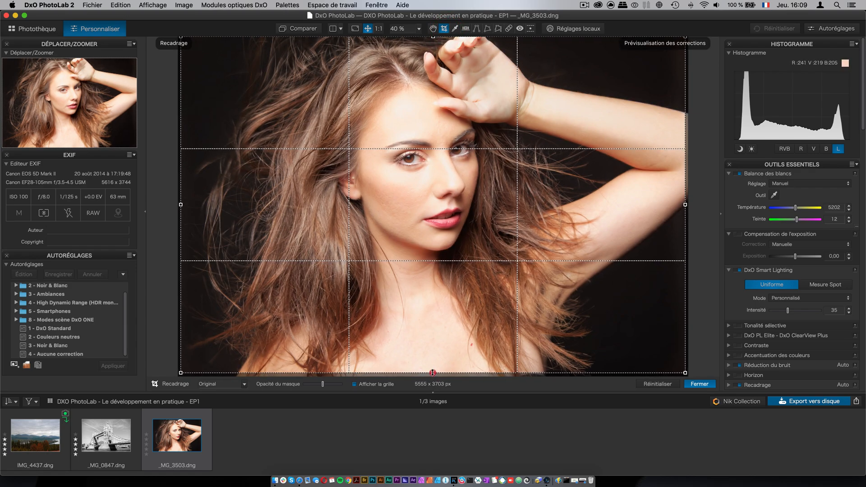
click(700, 384)
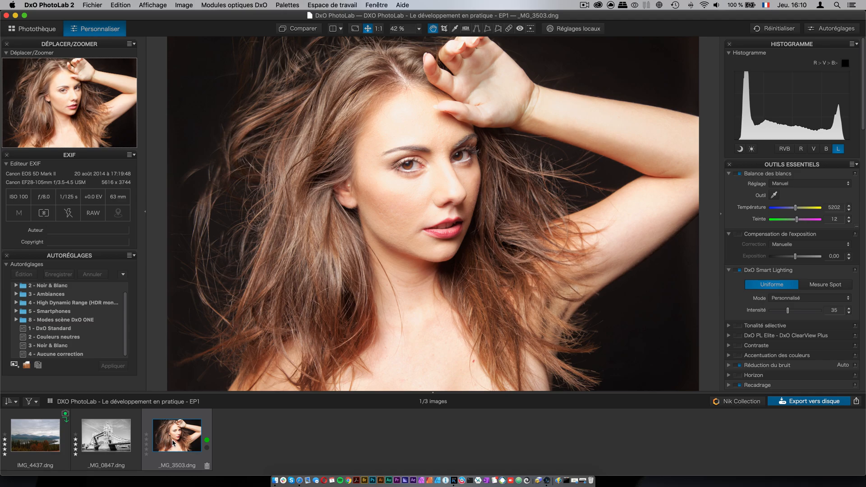
Step: Return to the Photothèque and review the finished _MG_0847.dng and IMG_4437.dng
click(39, 30)
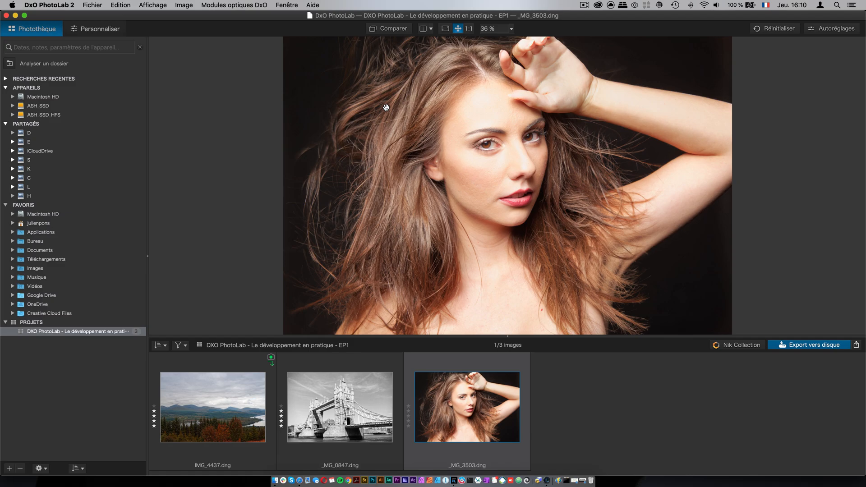
click(351, 398)
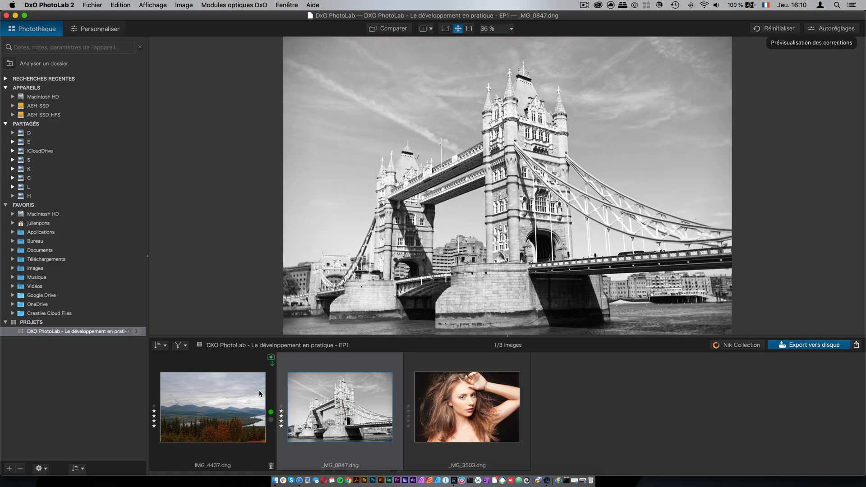
click(246, 393)
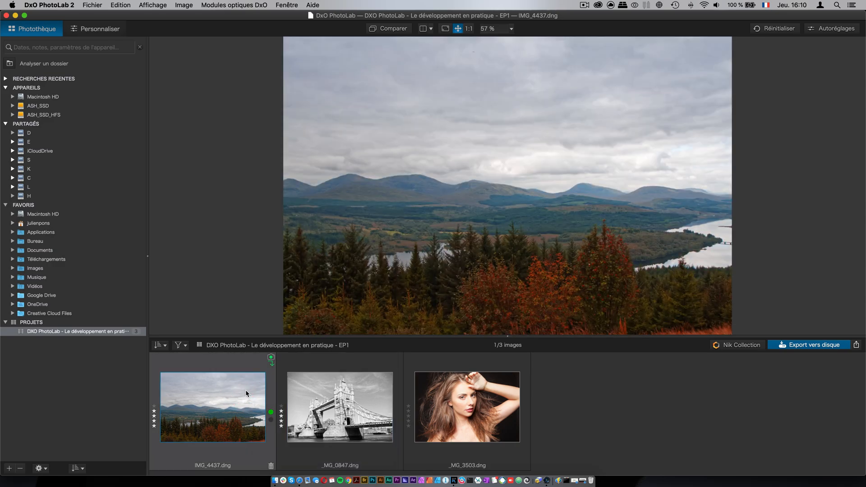